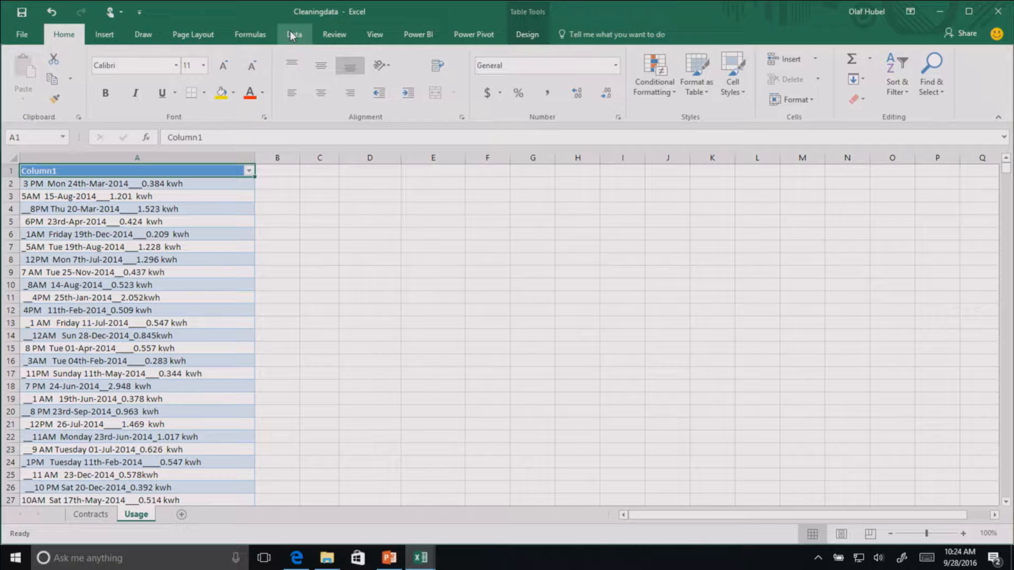
- Examine the source options available for a new query, including the file, workbook and folder imports
click(290, 35)
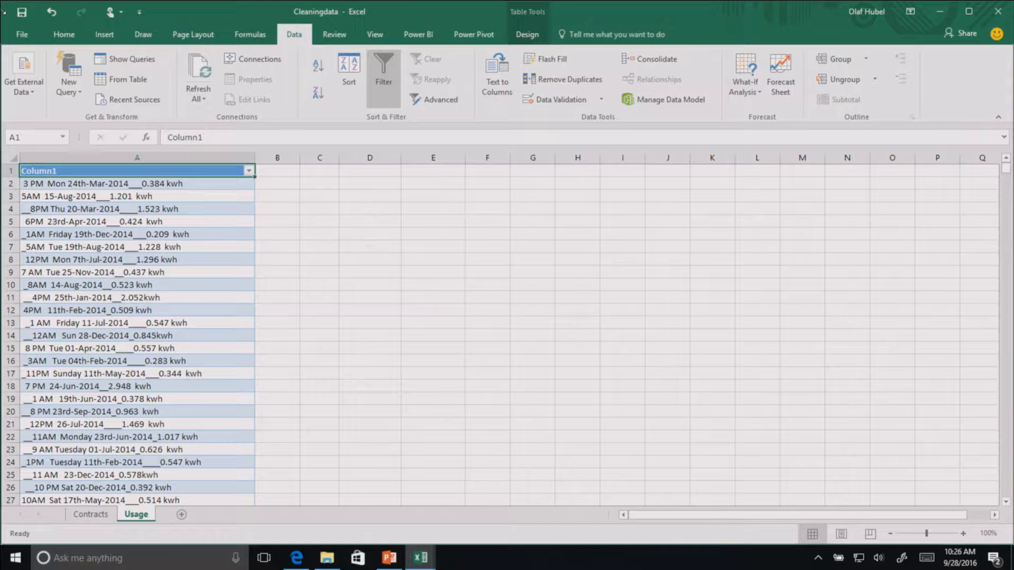
click(78, 93)
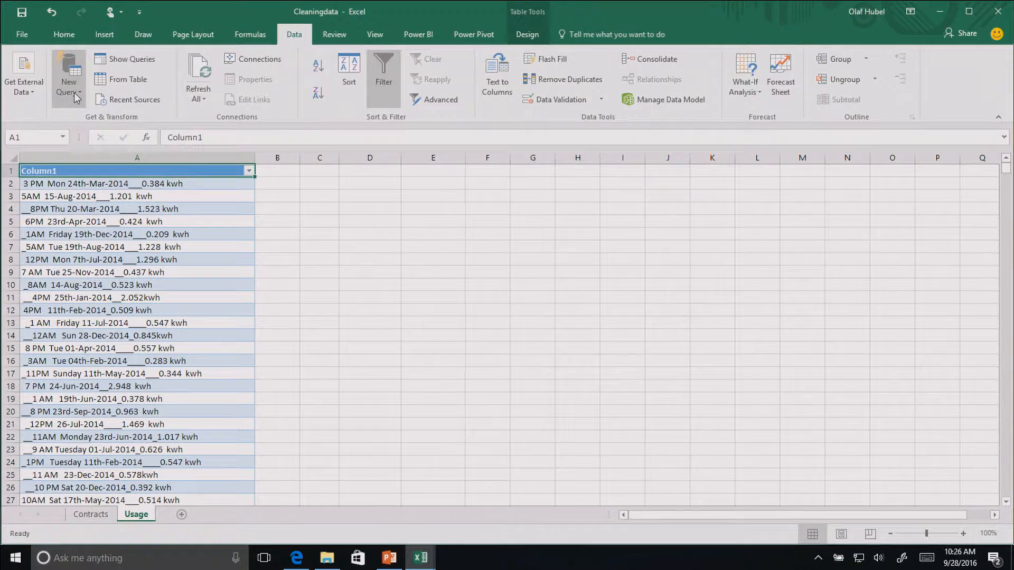
click(106, 79)
mouse_move(150, 132)
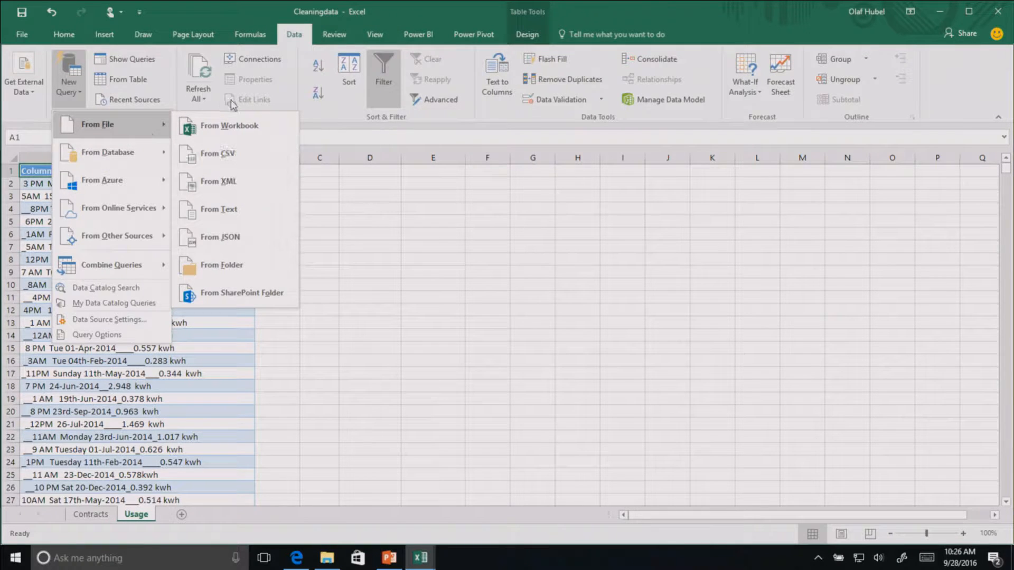
key(Escape)
key(Escape)
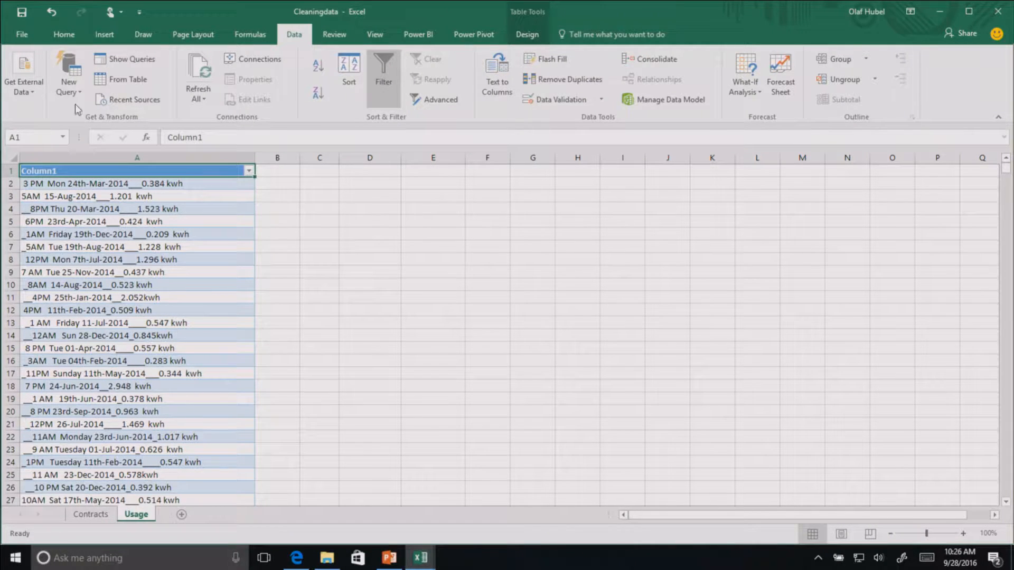
click(107, 81)
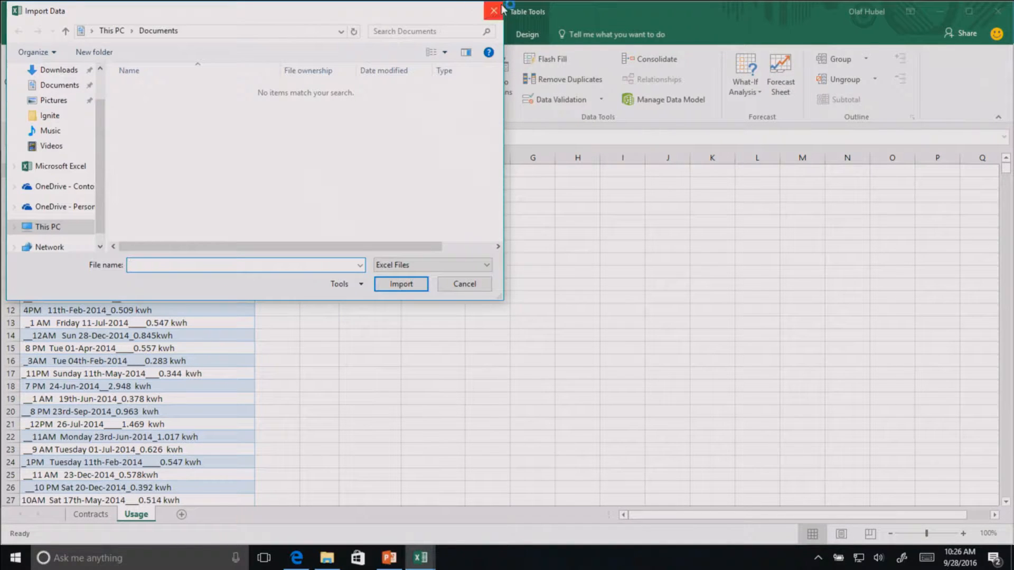
click(493, 12)
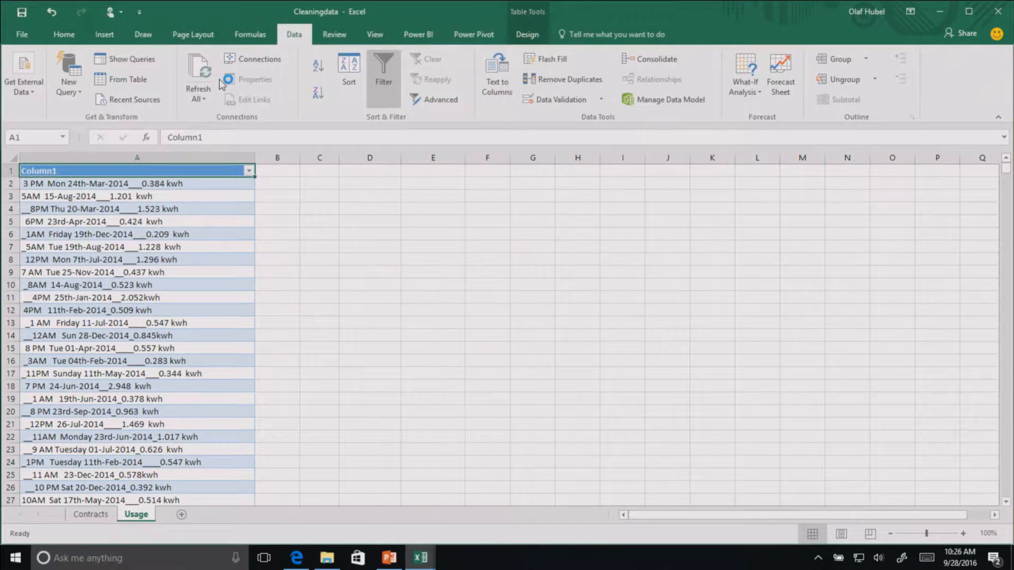
click(68, 97)
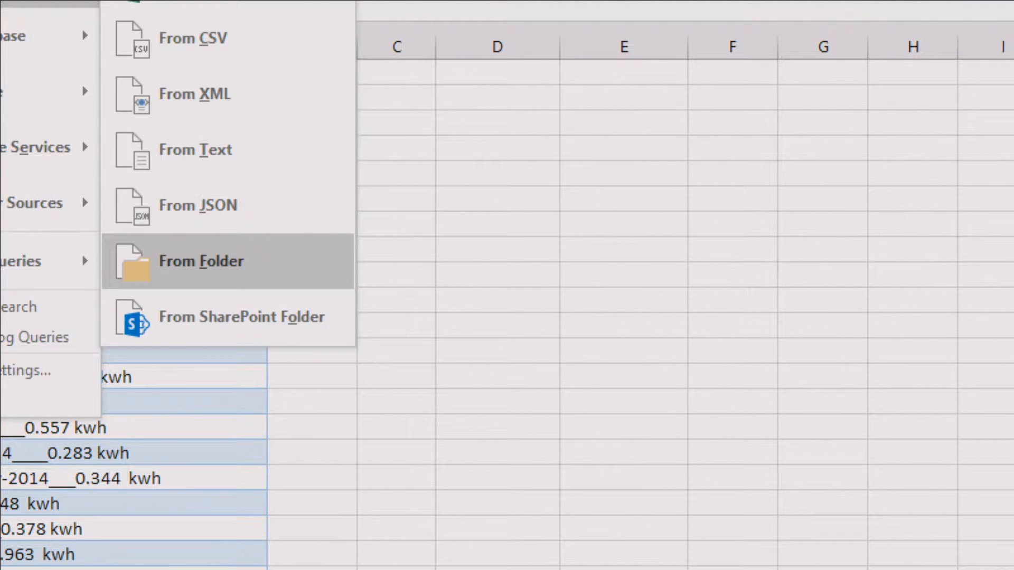
key(Escape)
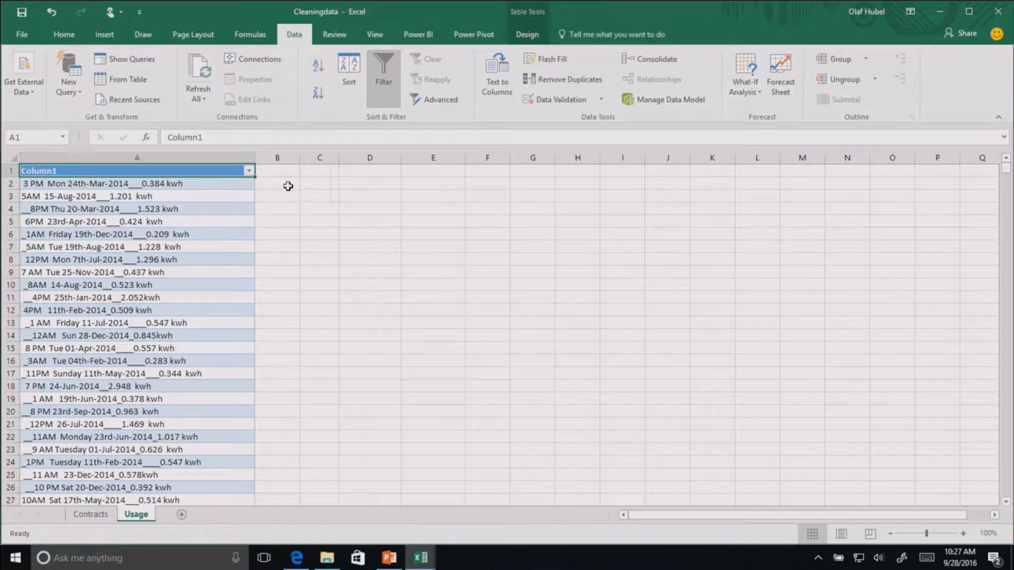
- Create a query from the table in column A of the Usage sheet
click(154, 158)
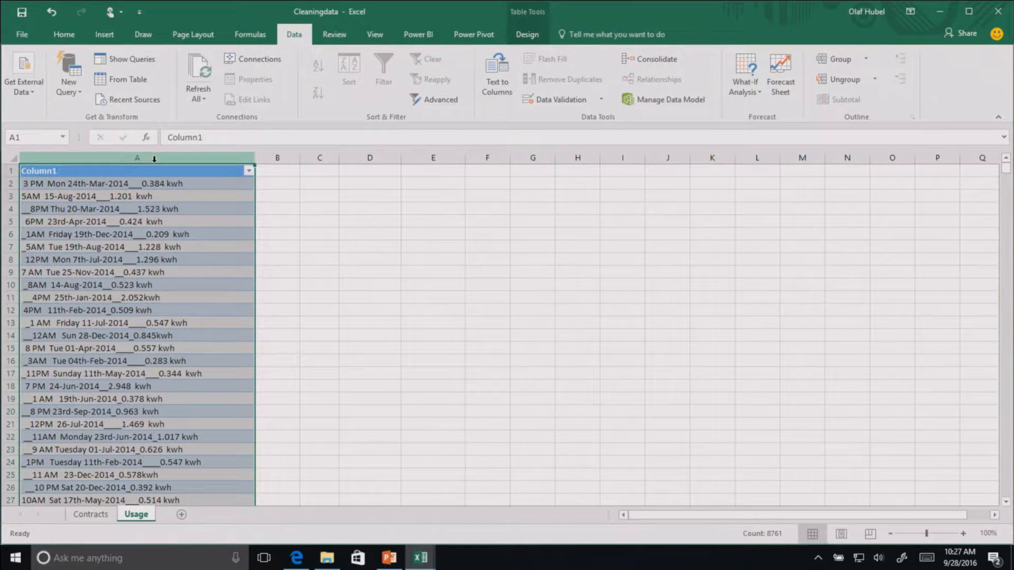
click(125, 79)
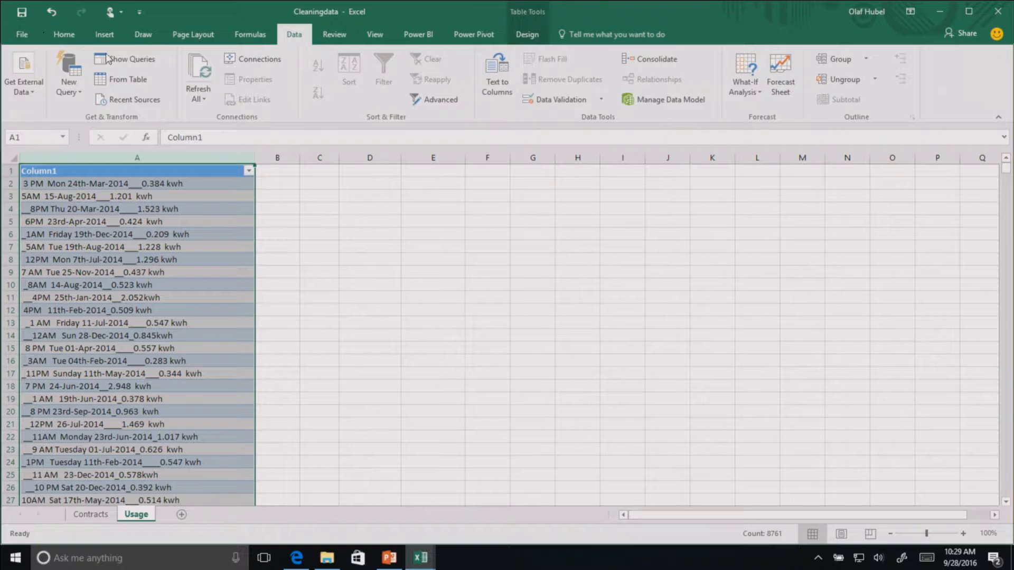
click(126, 81)
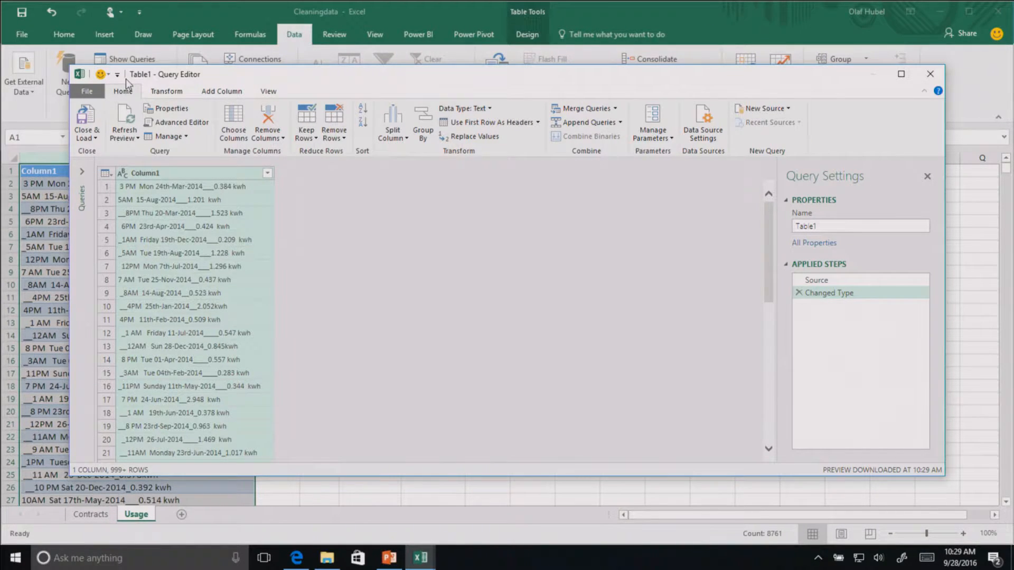
- Replace every underscore in Column1 with nothing
click(174, 173)
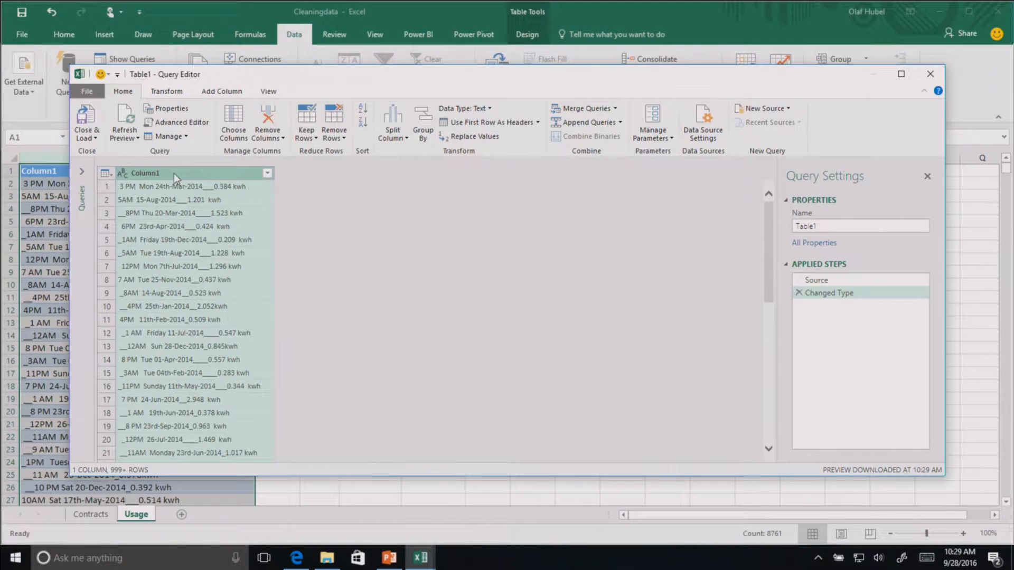
right_click(173, 174)
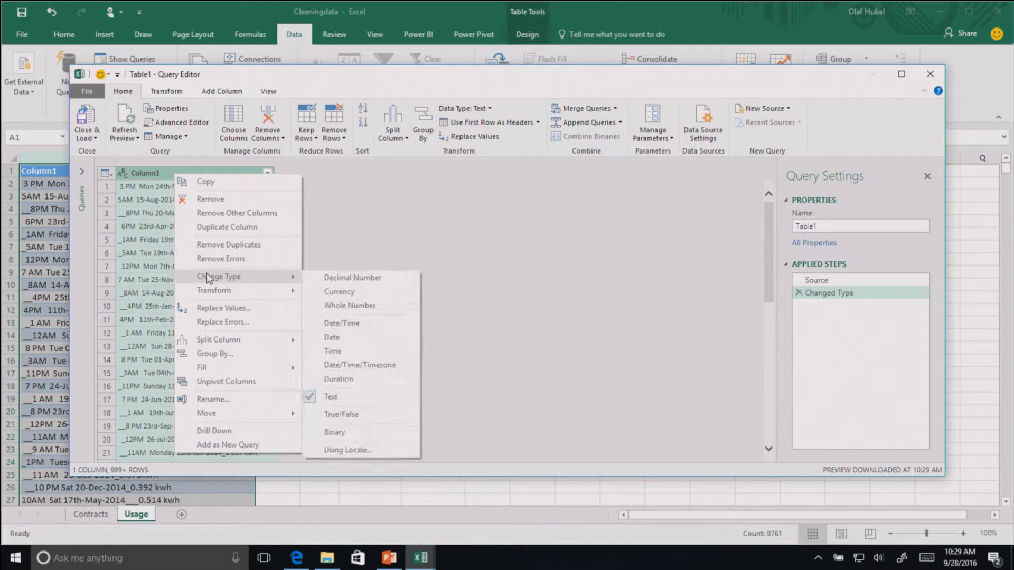
click(226, 308)
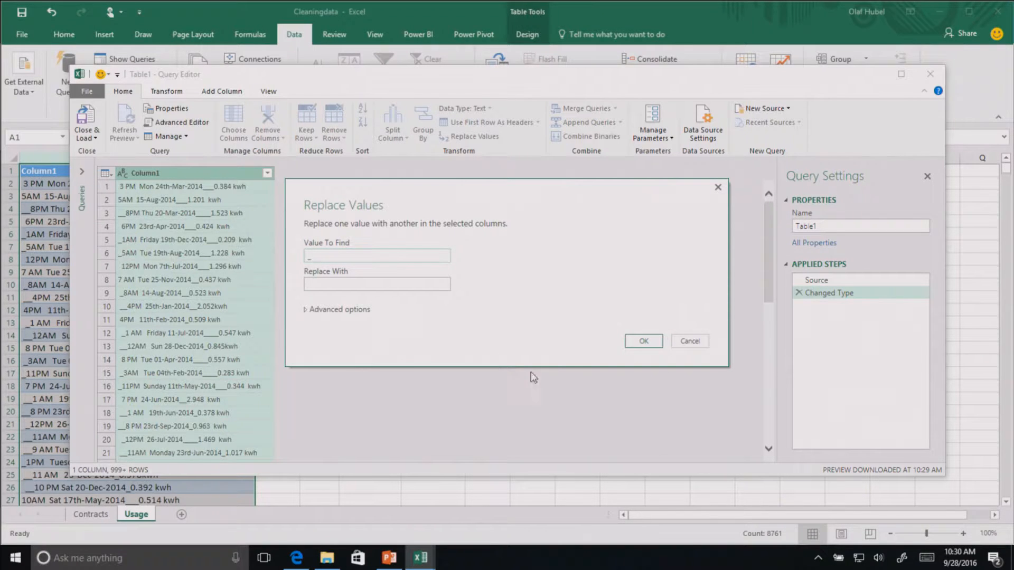
click(637, 339)
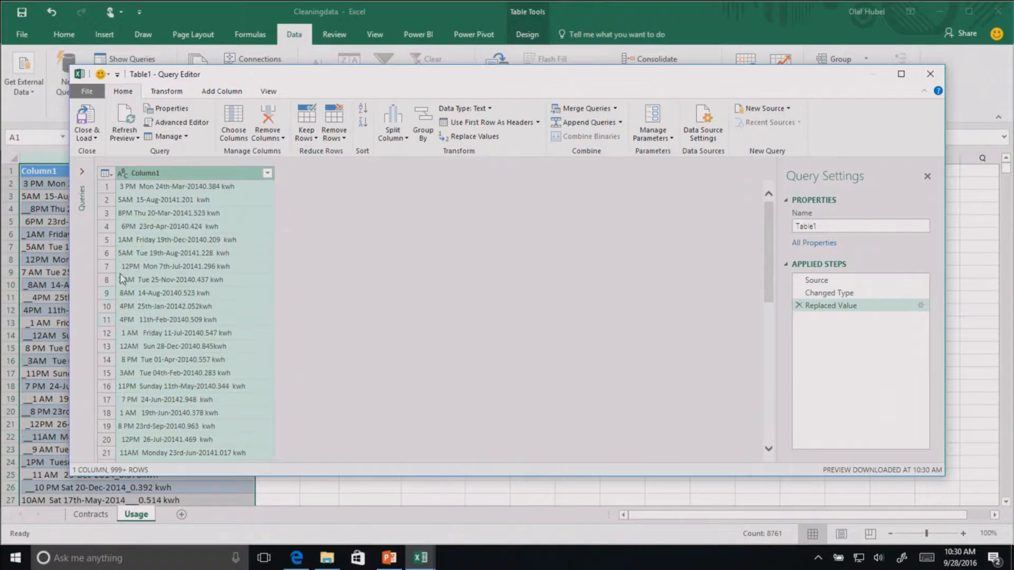
- Replace the text "kwh" in Column1 with nothing
right_click(207, 174)
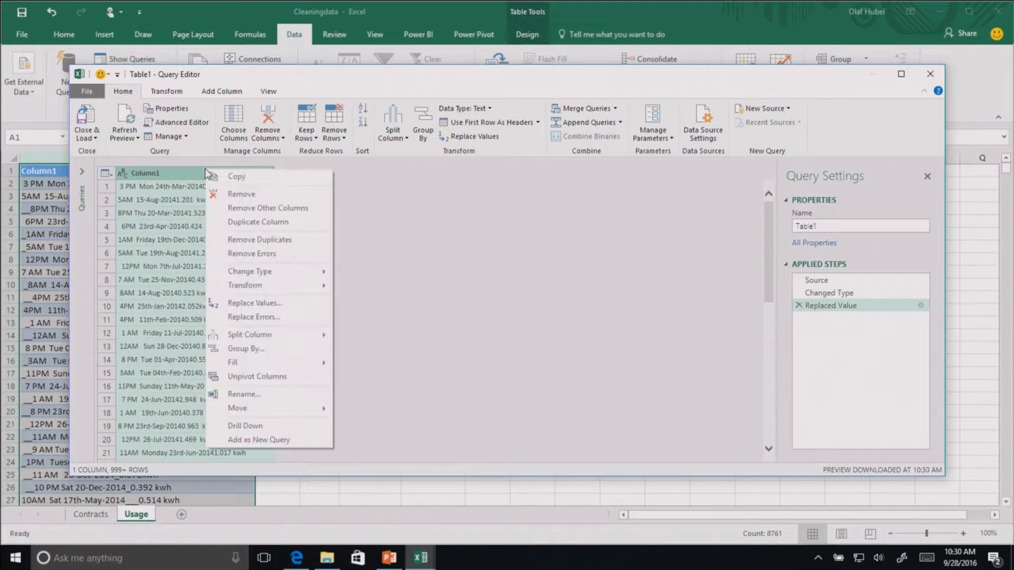
click(252, 302)
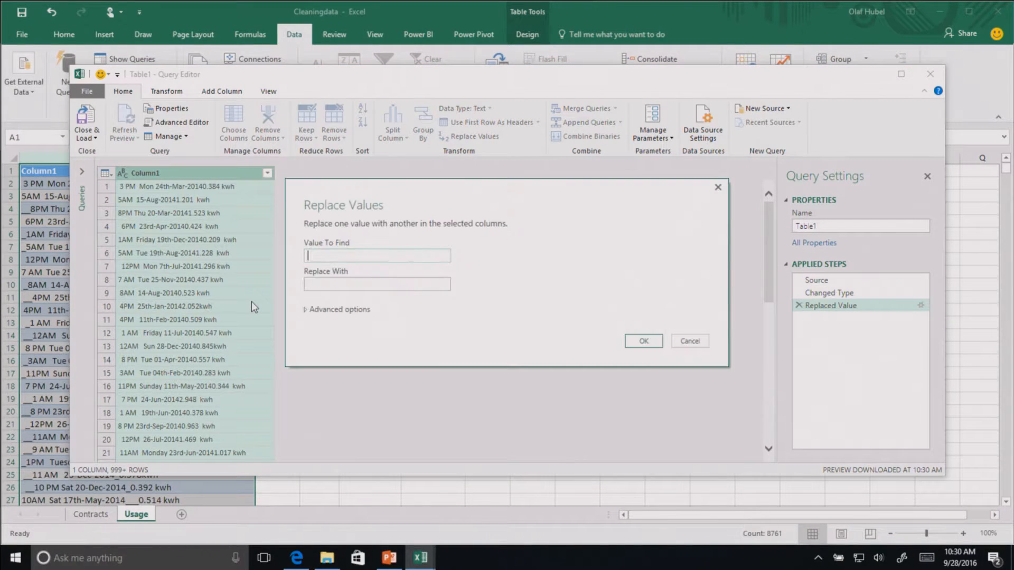
text(kwh)
key(Return)
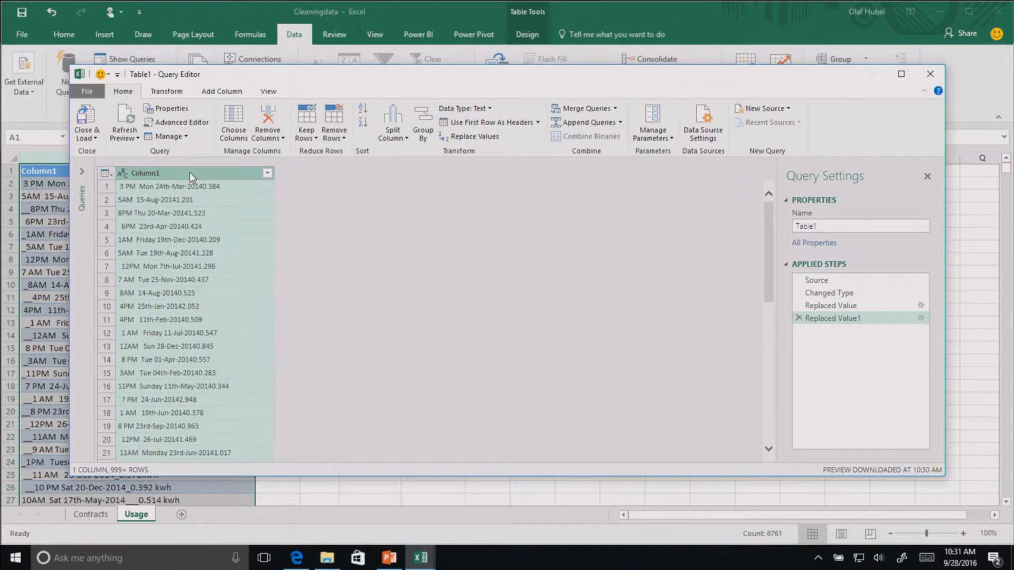
- Replace "2014" in Column1 with "2014|" to put a separator between the date and the usage value
right_click(189, 172)
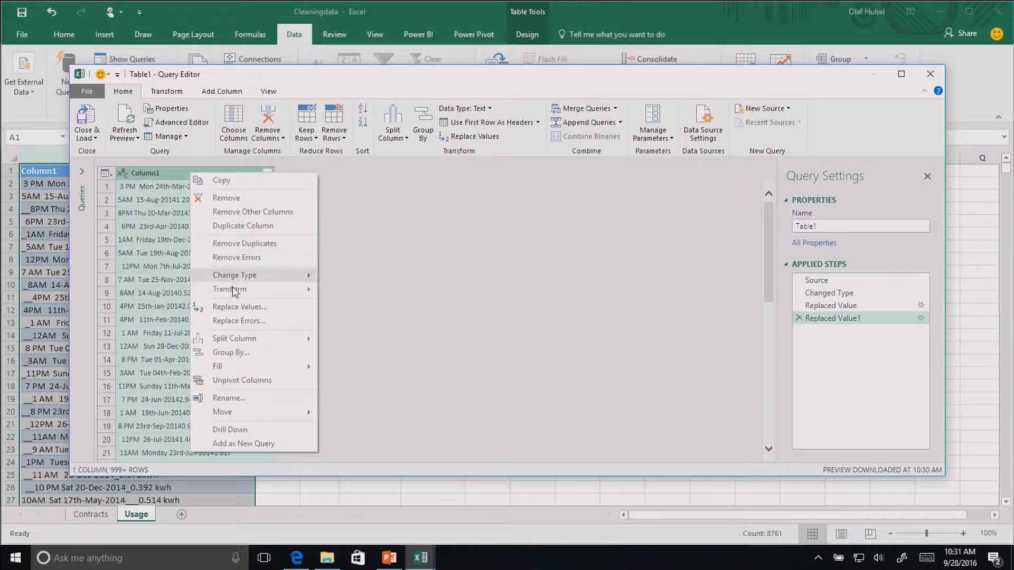
click(242, 306)
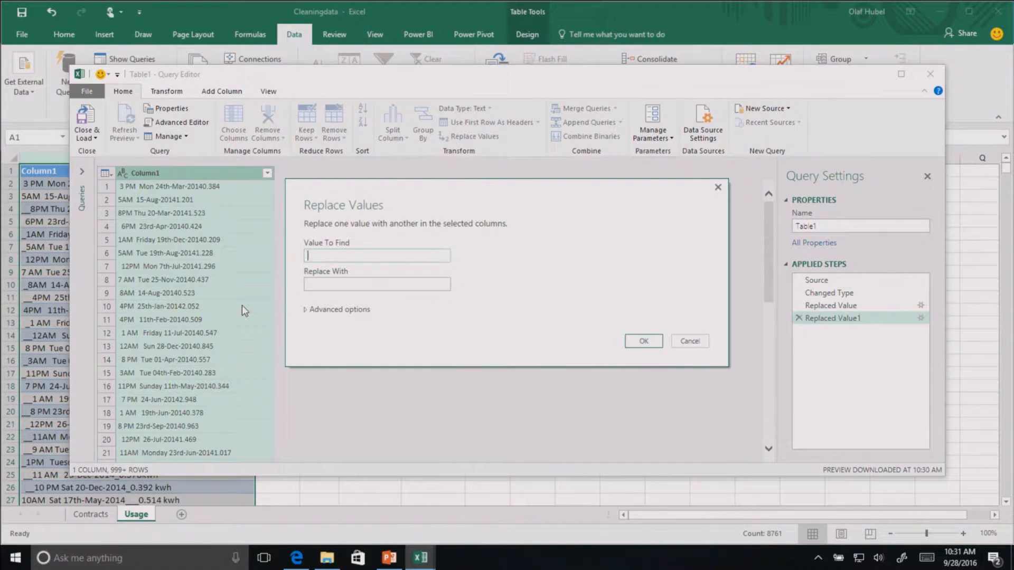
text(2014)
key(Tab)
text(2014)
click(640, 341)
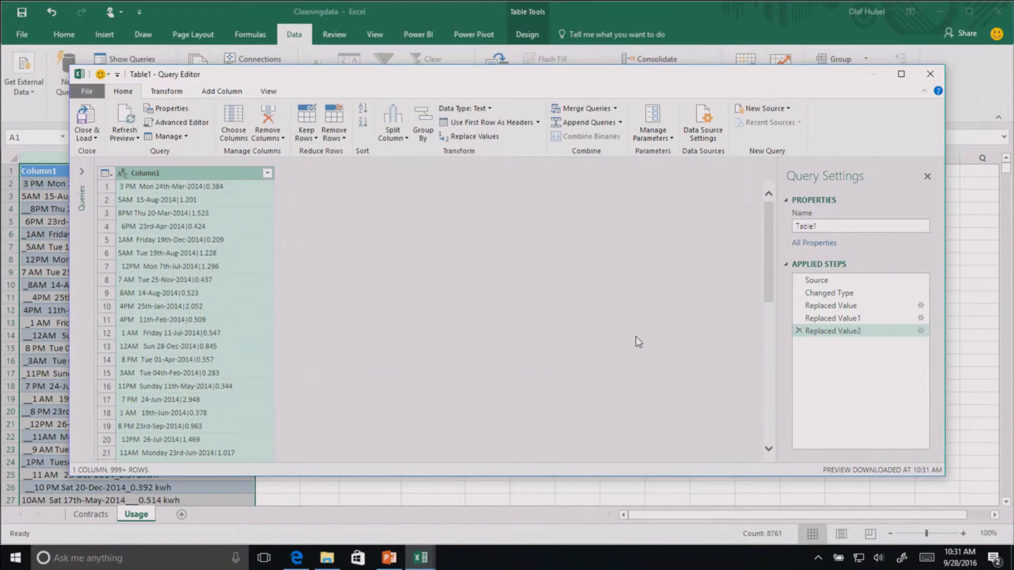
- Split Column1 by the custom delimiter "|" at each occurrence of the delimiter
right_click(234, 171)
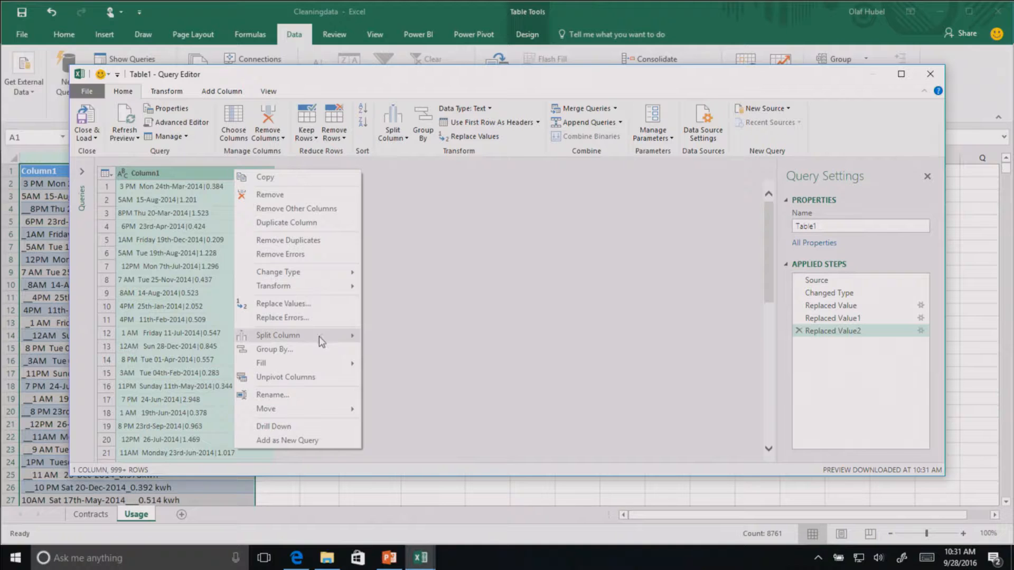
mouse_move(319, 336)
click(398, 337)
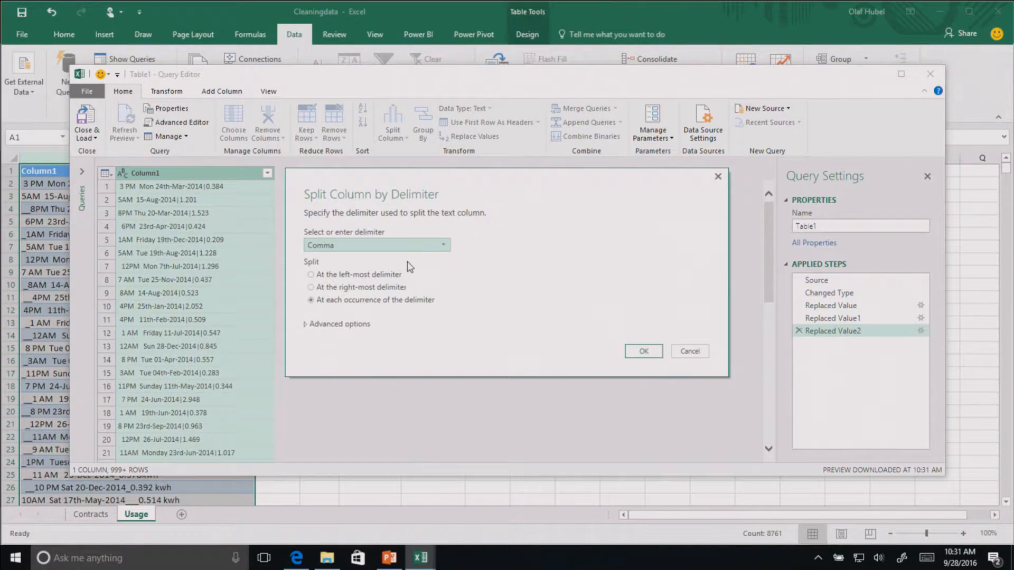
click(426, 245)
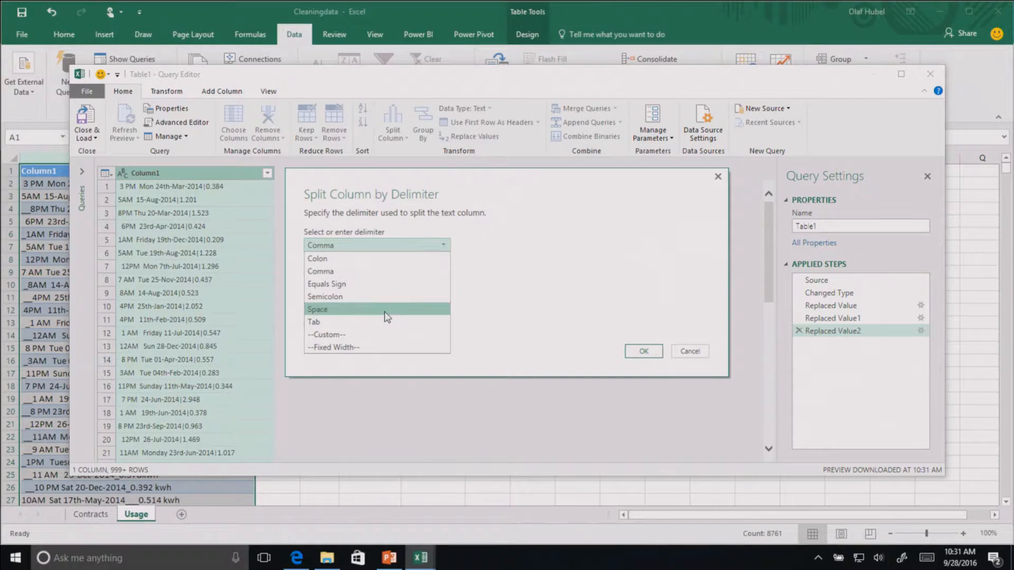
click(373, 338)
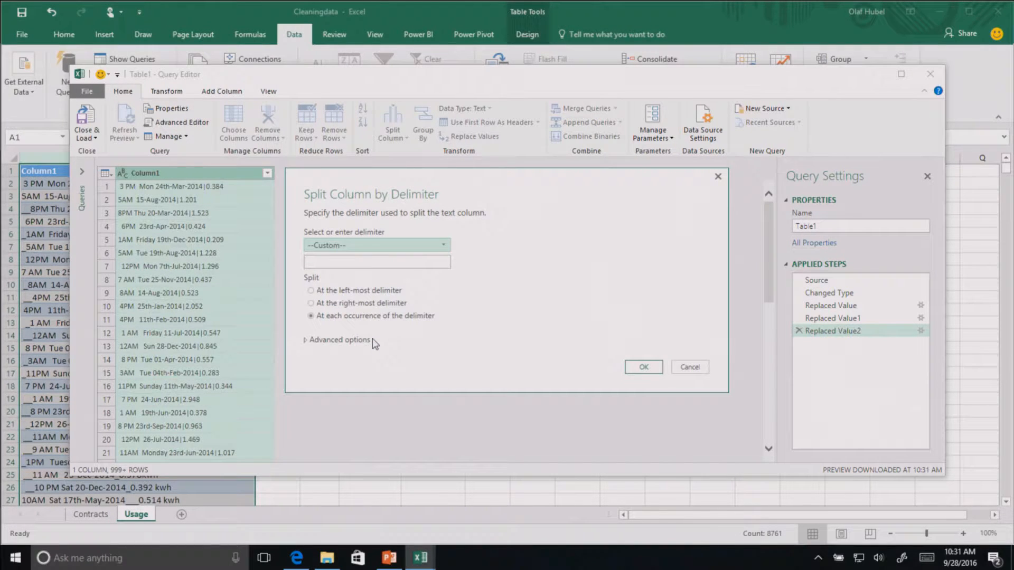
click(347, 262)
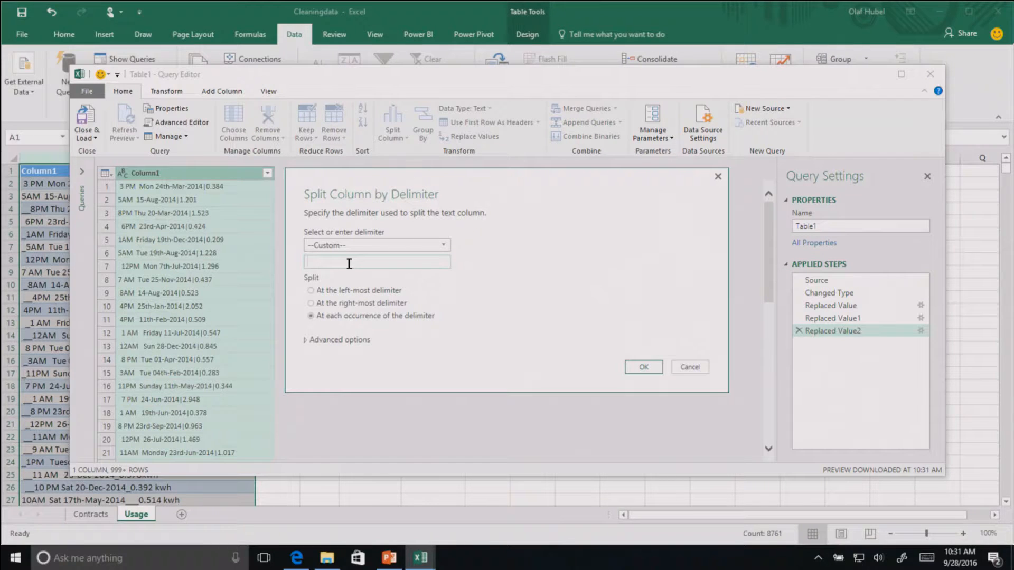
text(|)
click(644, 367)
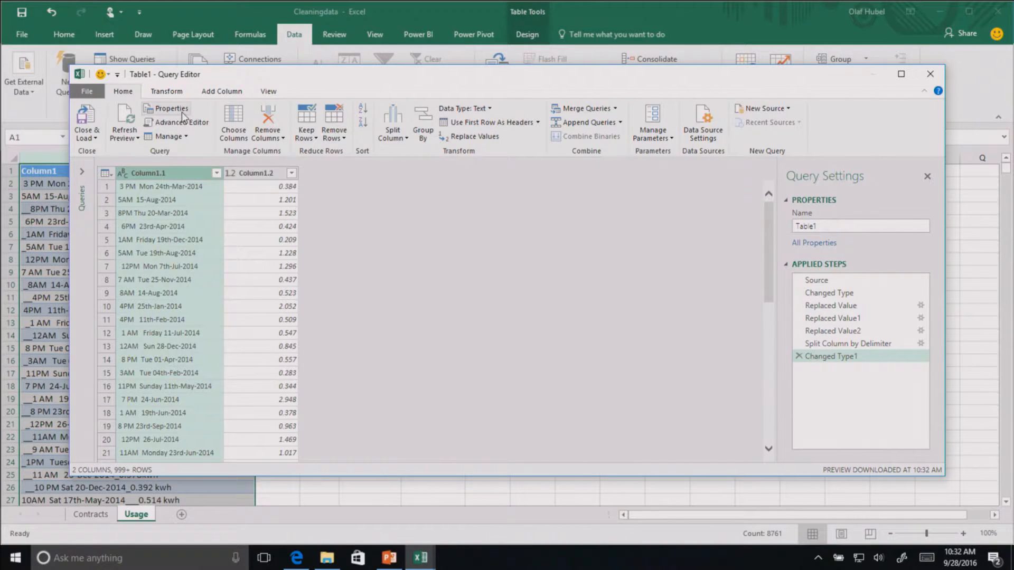
- Add a new column with the date parsed from Column1.1
click(214, 91)
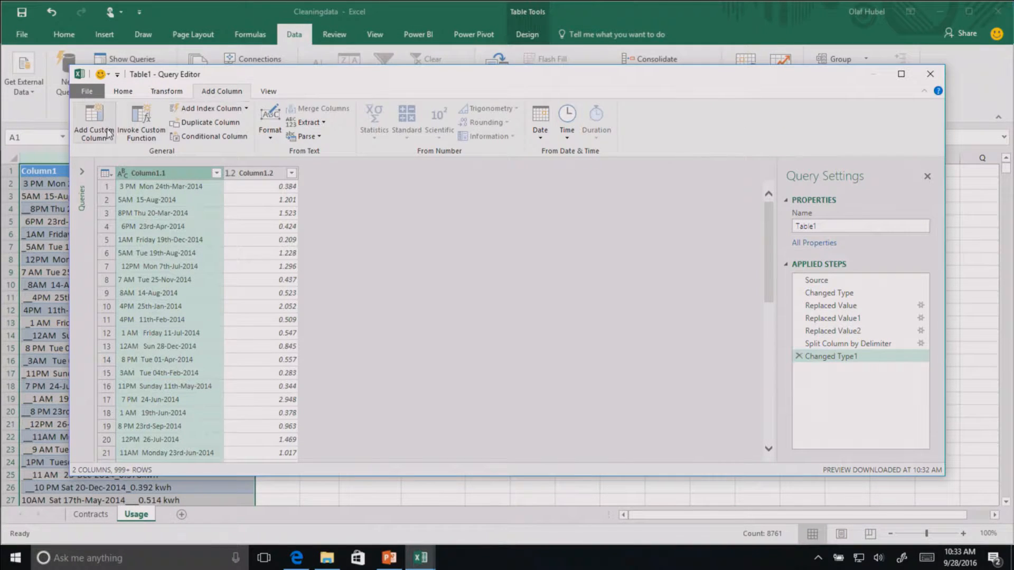
click(539, 138)
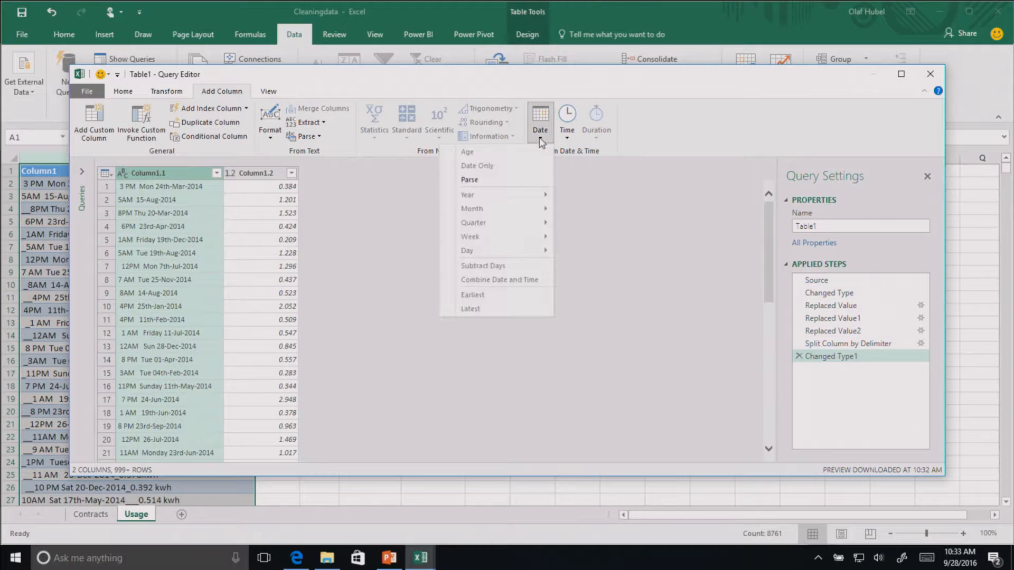
click(486, 178)
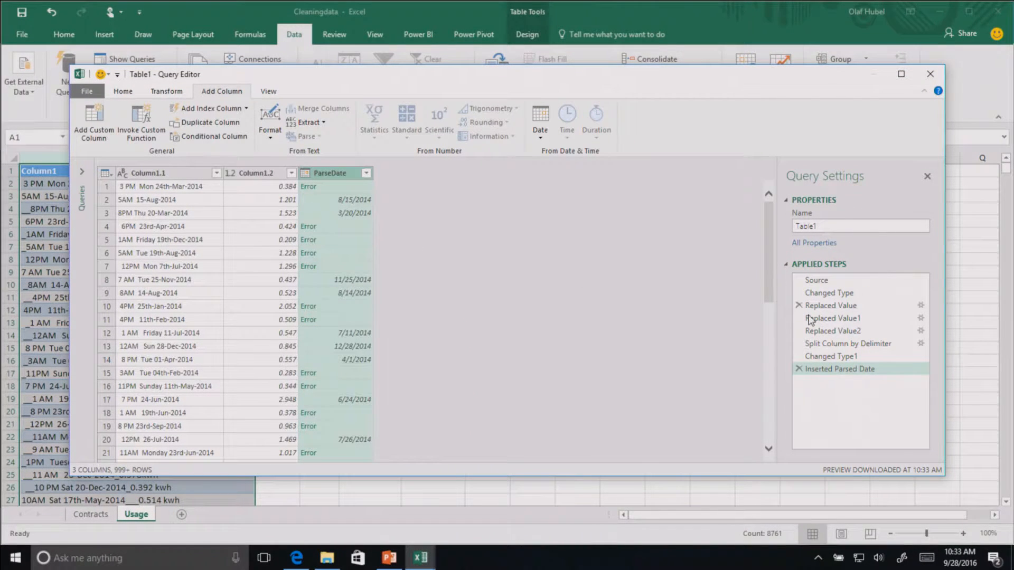
- Insert a replacement of "rd-" with "-" in Column1.1 directly after the Changed Type1 step
click(829, 358)
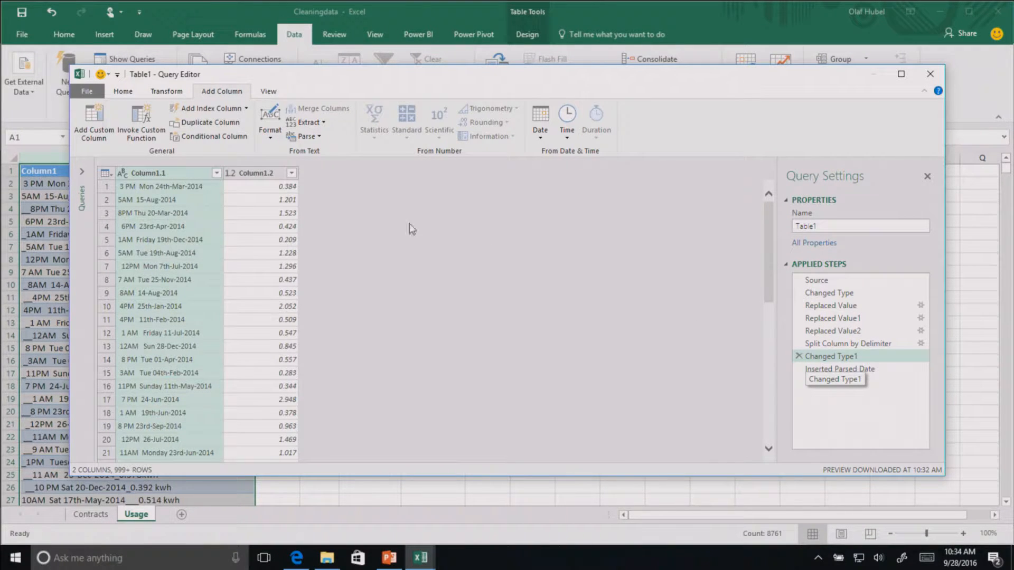
right_click(189, 175)
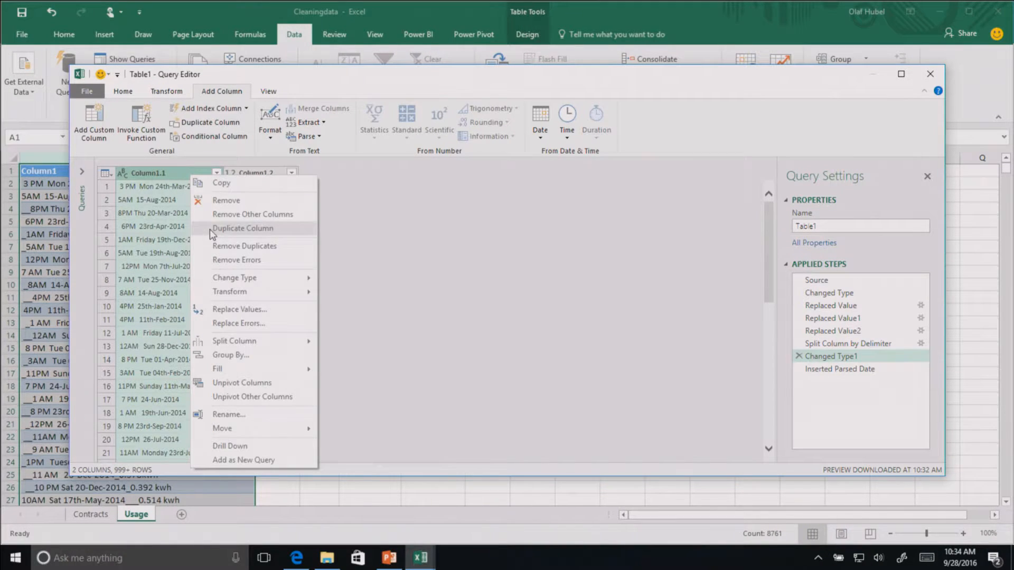
click(229, 308)
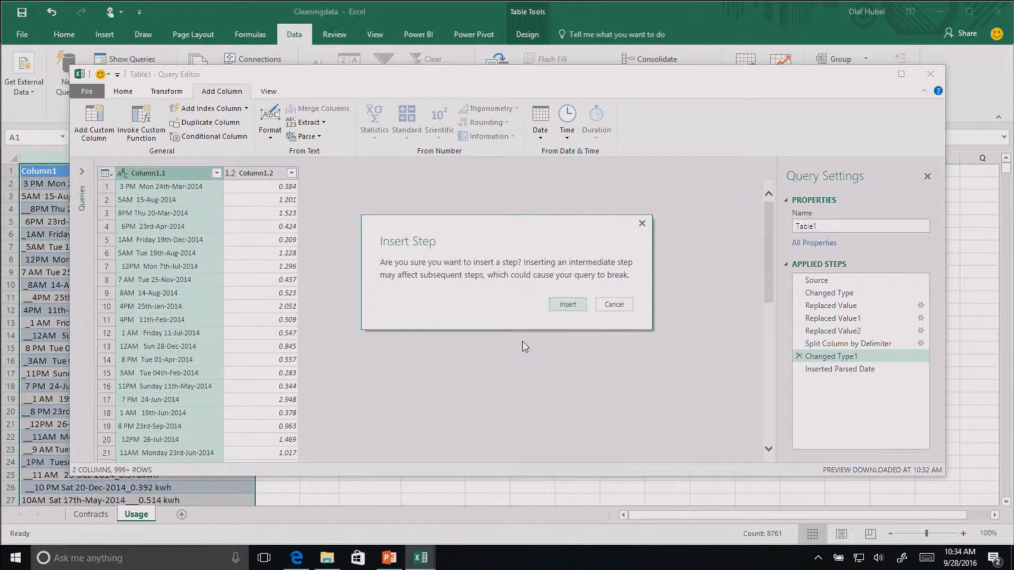
click(564, 307)
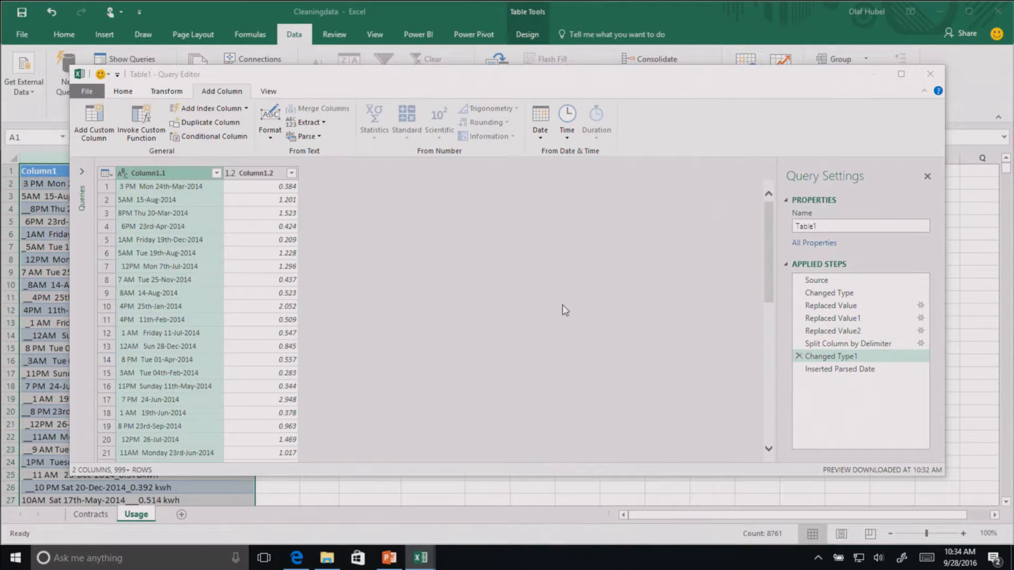
text(rd-)
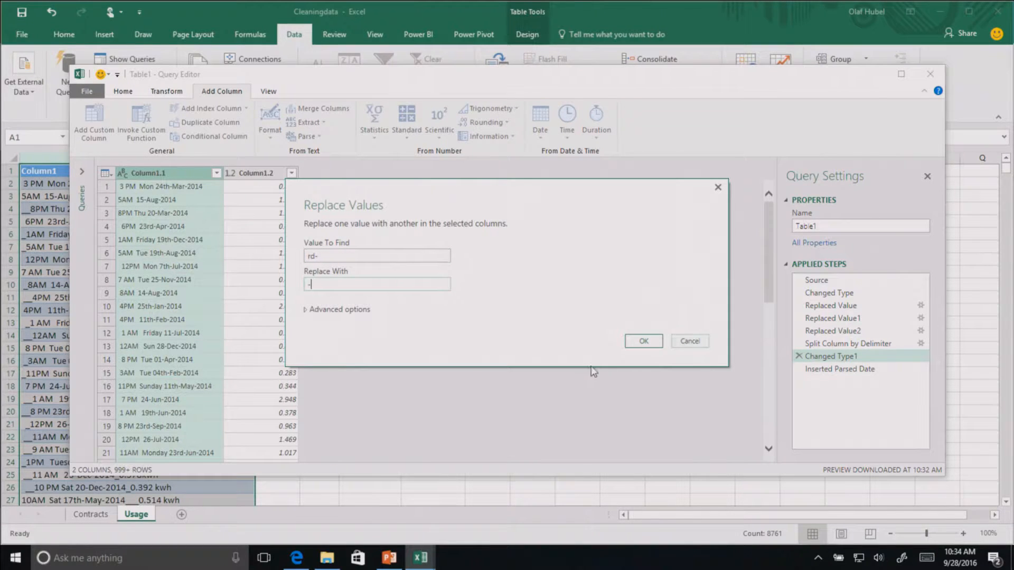
click(643, 340)
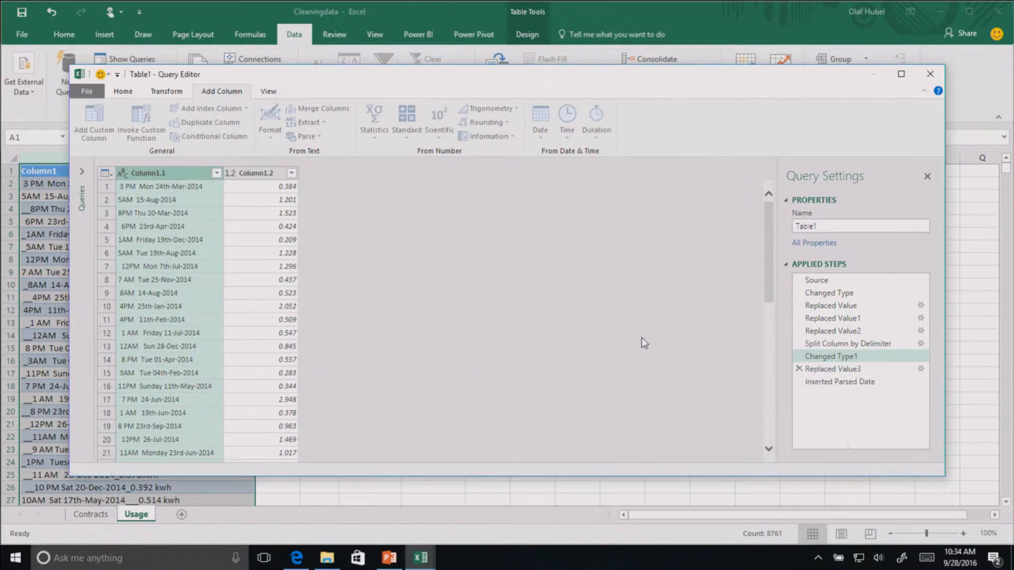
- Insert another replacement in Column1.1 ahead of the date parsing, changing "th-" to "-"
right_click(183, 170)
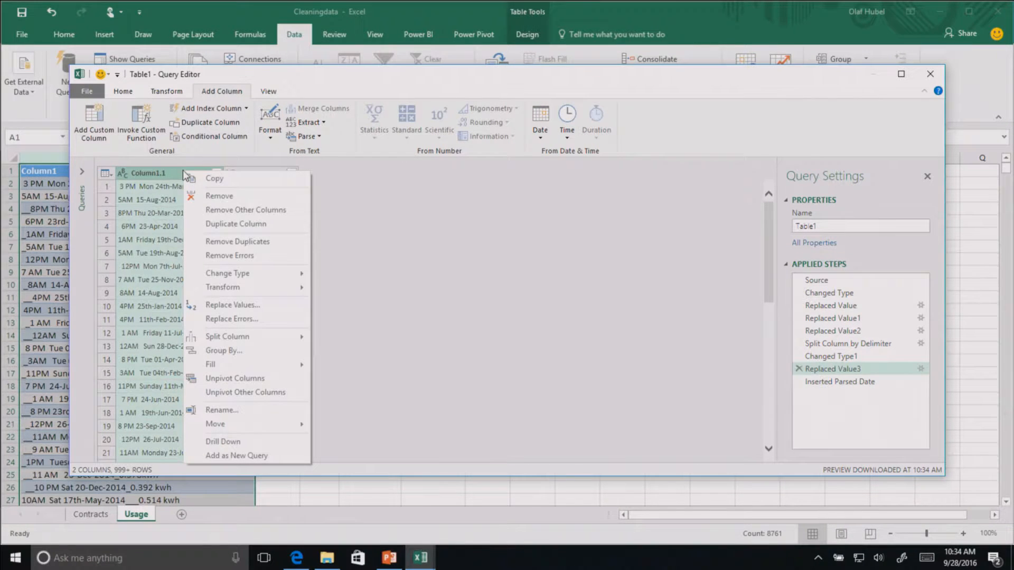
click(233, 306)
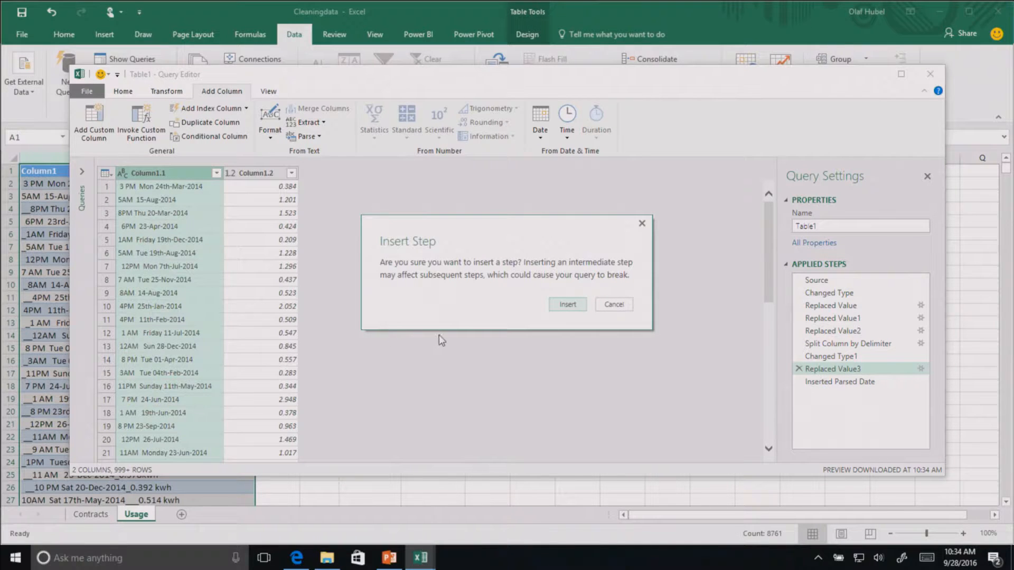
click(564, 305)
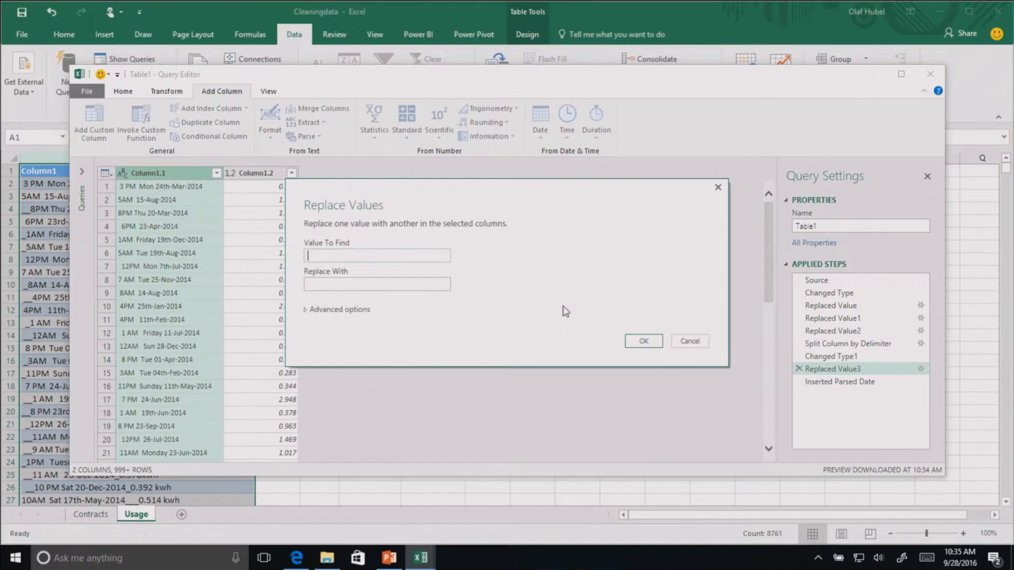
text(th-)
key(Tab)
text(-)
click(644, 341)
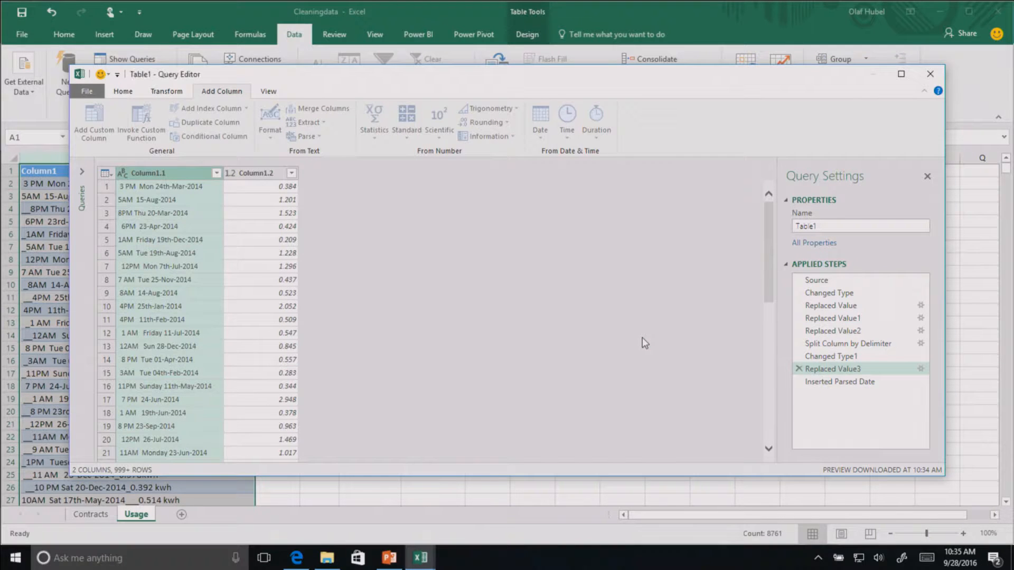
- Insert a replacement for the ordinal ending "nd-" in Column1.1 before the parsed date step
right_click(189, 169)
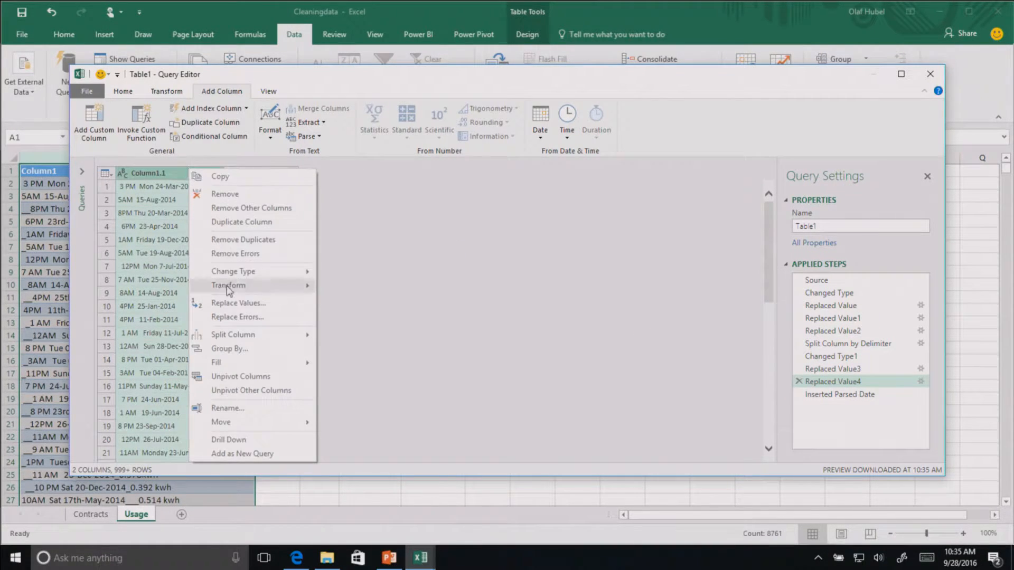
click(236, 304)
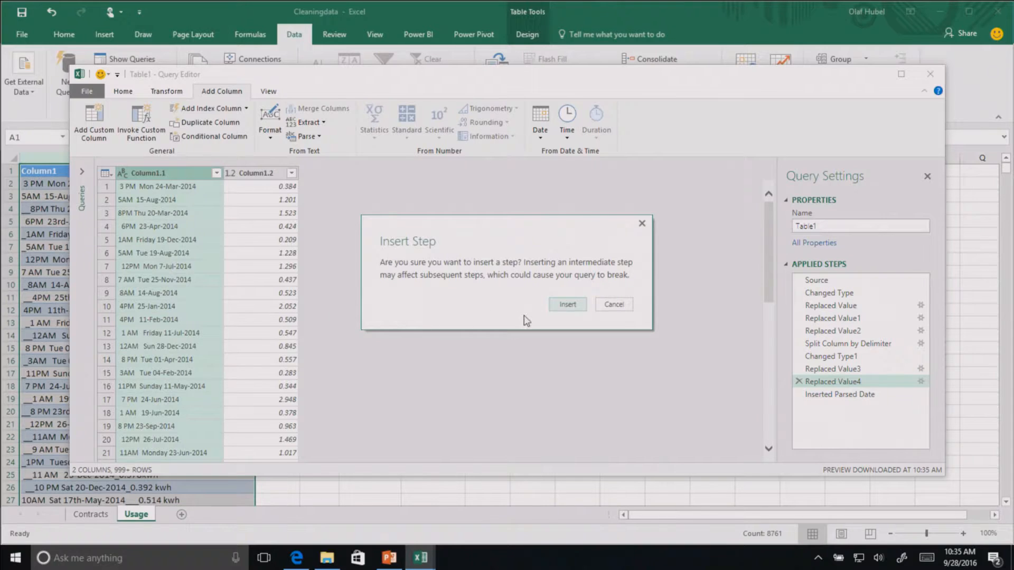
click(581, 302)
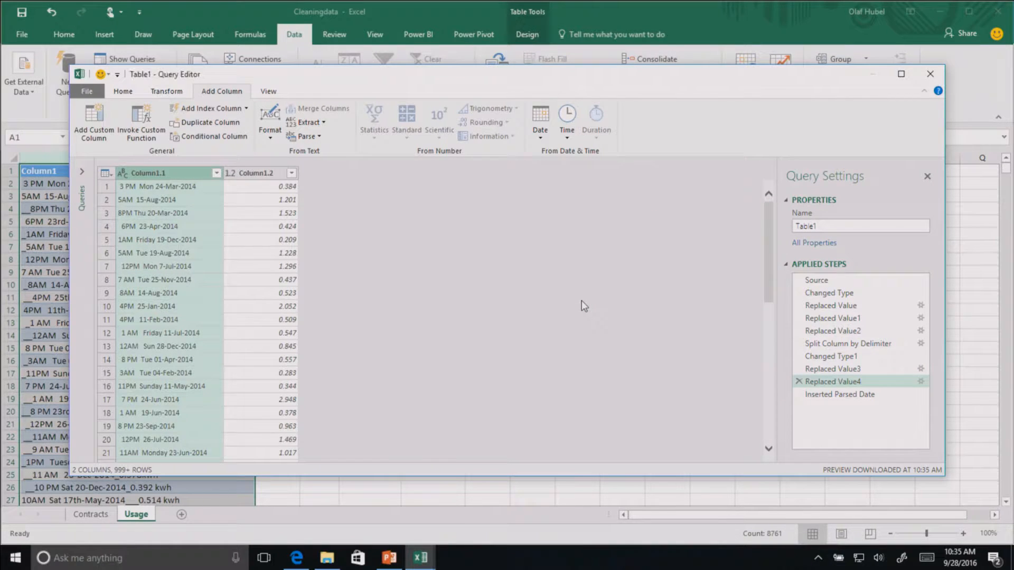
text(nd-)
key(Return)
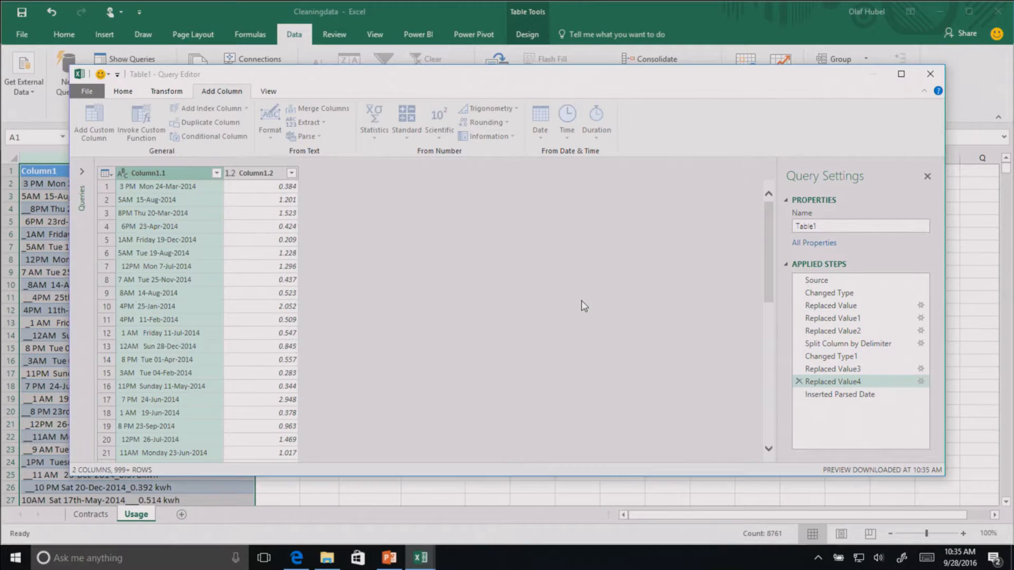
- Show the formula bar and review the formulas of the ordinal-suffix replacement steps applied before the date parsing
right_click(826, 368)
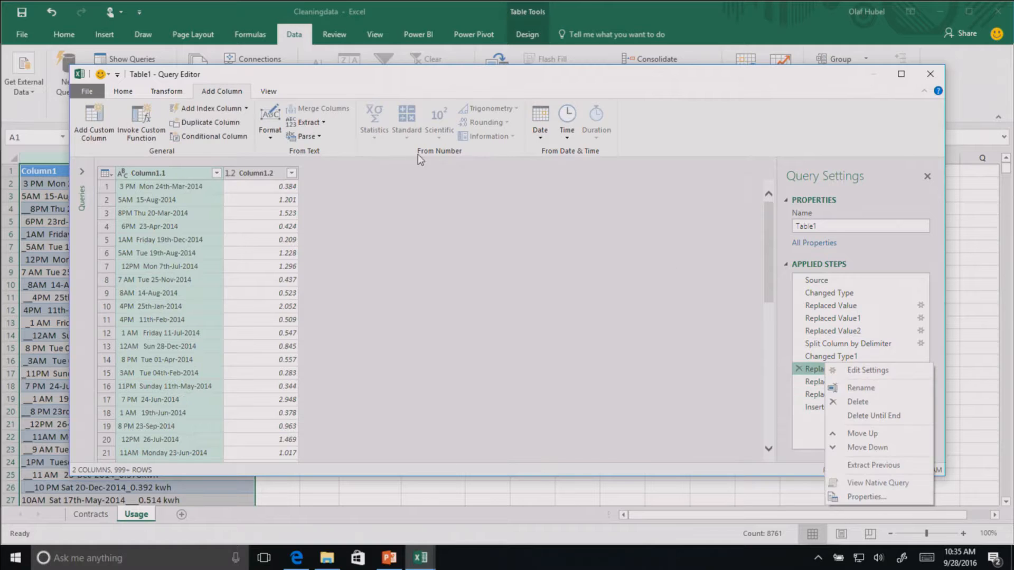
click(269, 93)
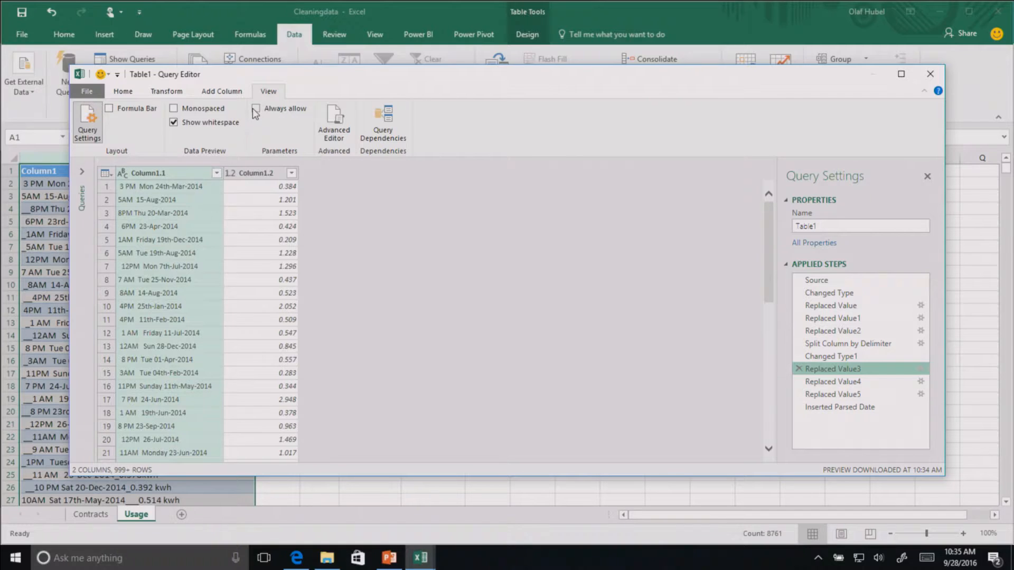
click(109, 108)
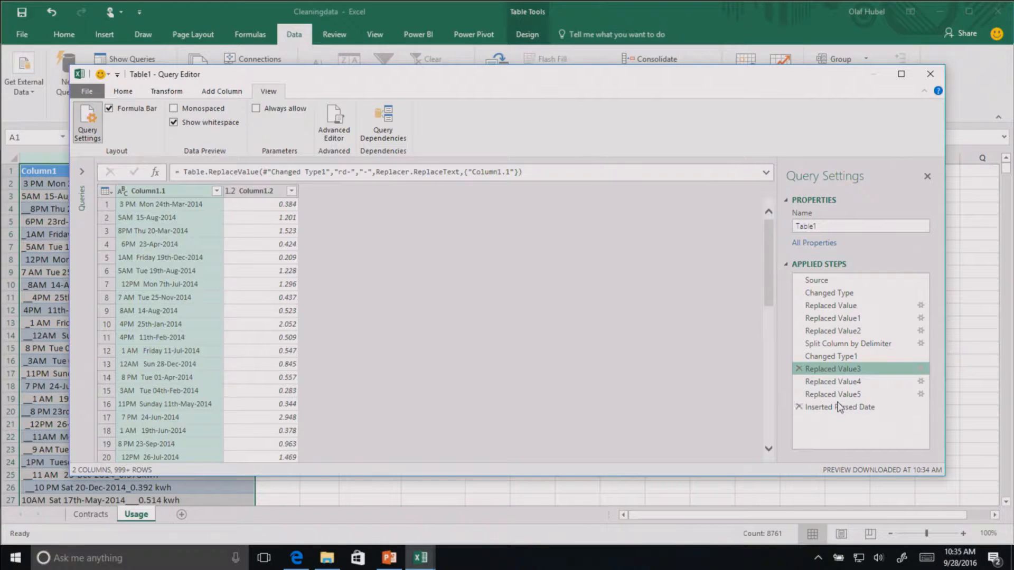
click(844, 381)
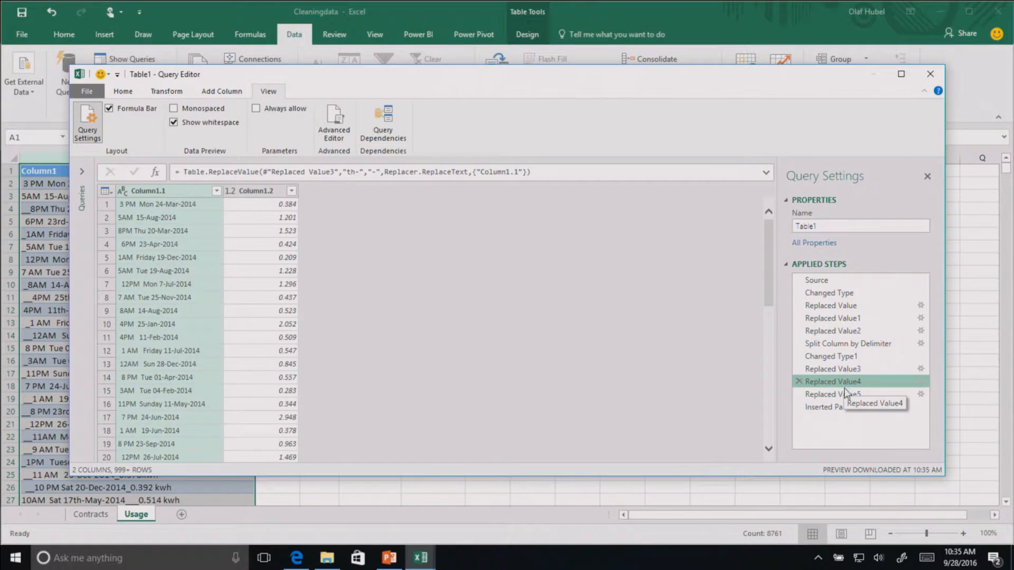
click(845, 394)
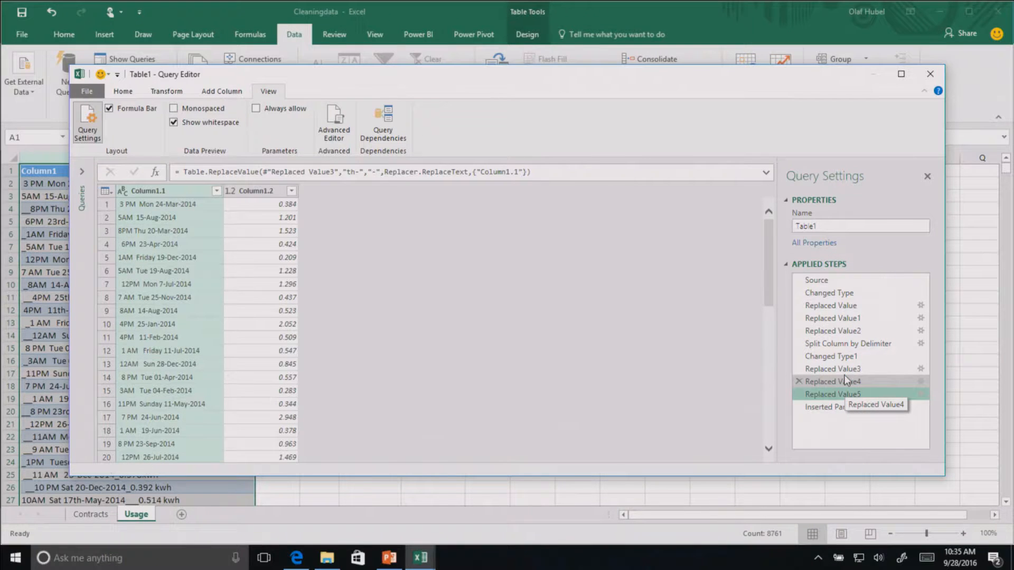
click(843, 376)
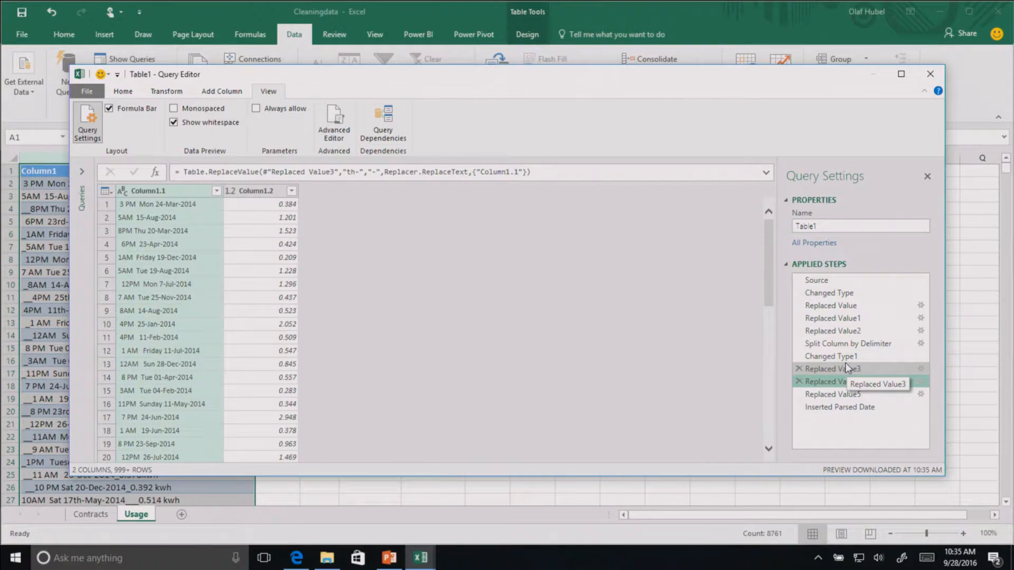
- Insert a replacement of "st-" with "-" in Column1.1 right after the Replaced Value3 step
click(844, 363)
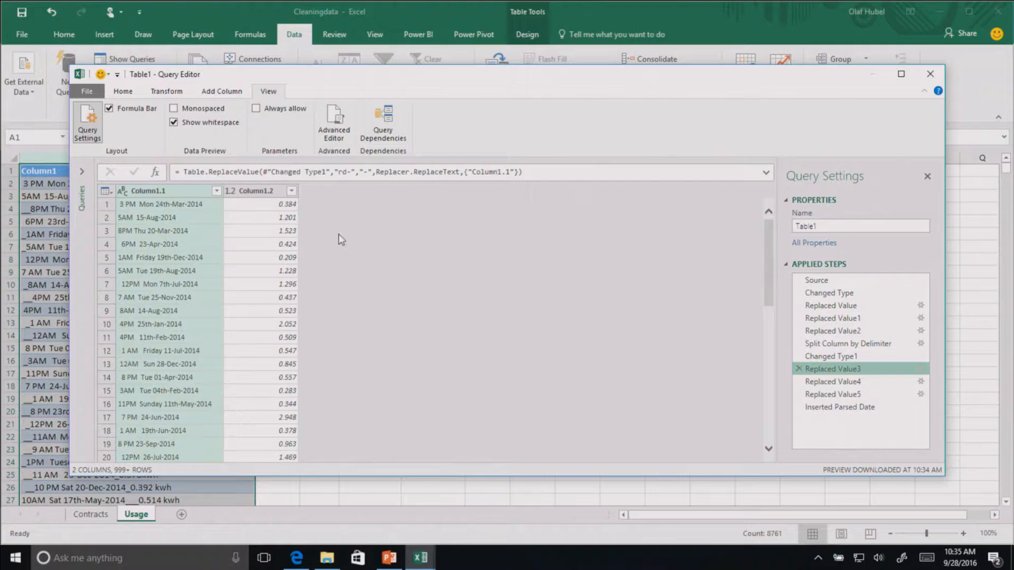
right_click(189, 185)
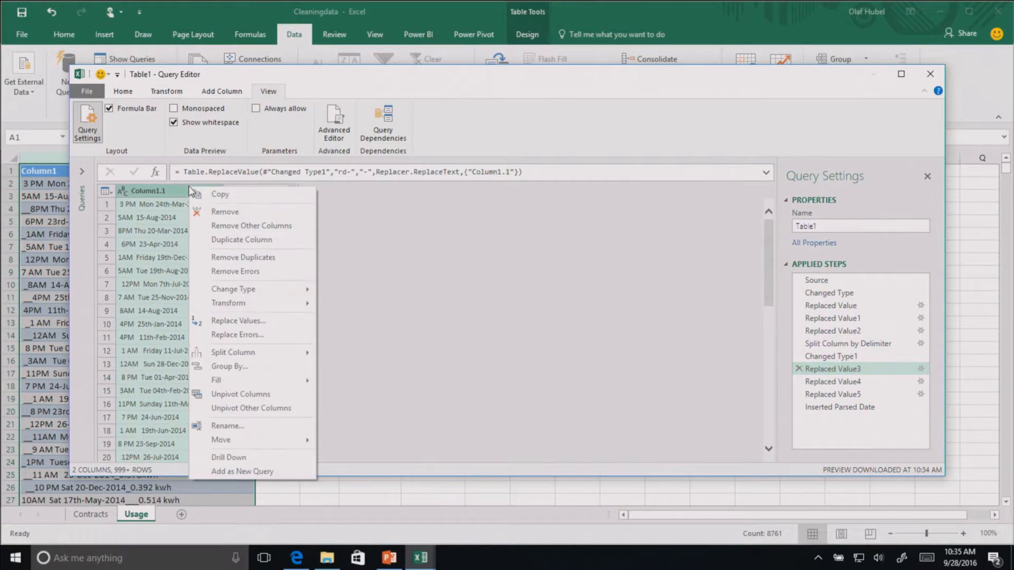
click(235, 321)
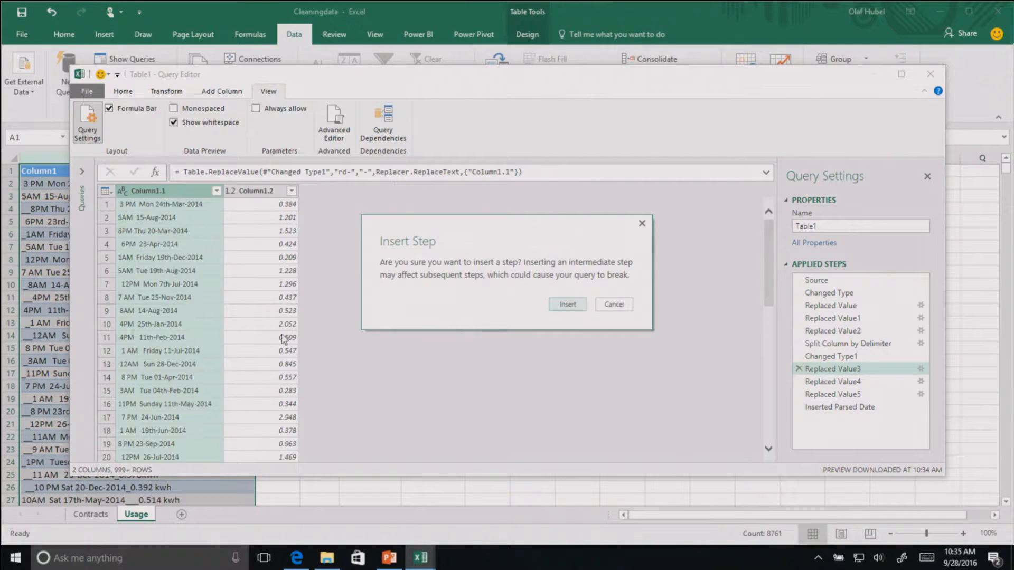
click(566, 305)
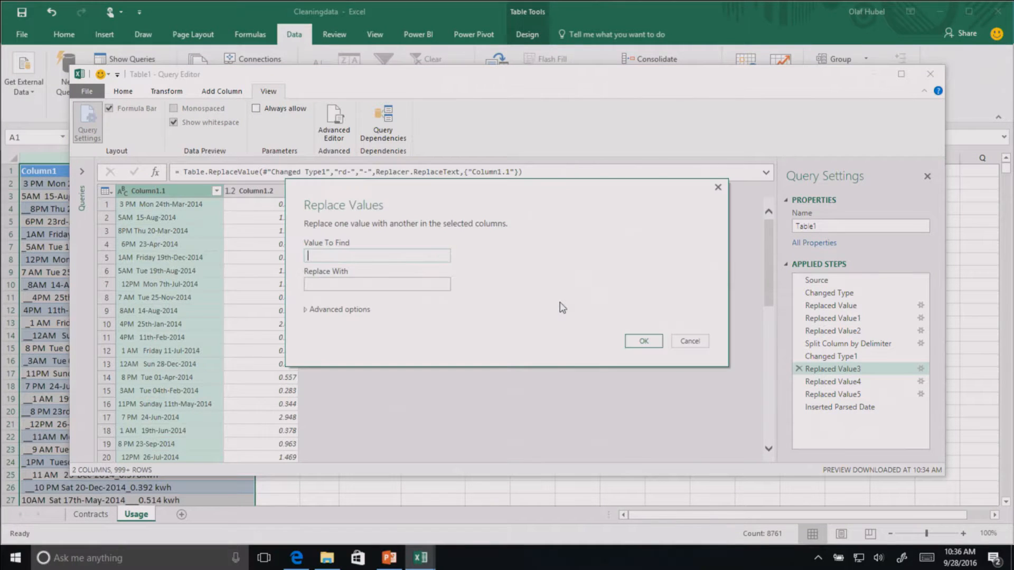
text(st-)
key(Tab)
text(-)
click(644, 341)
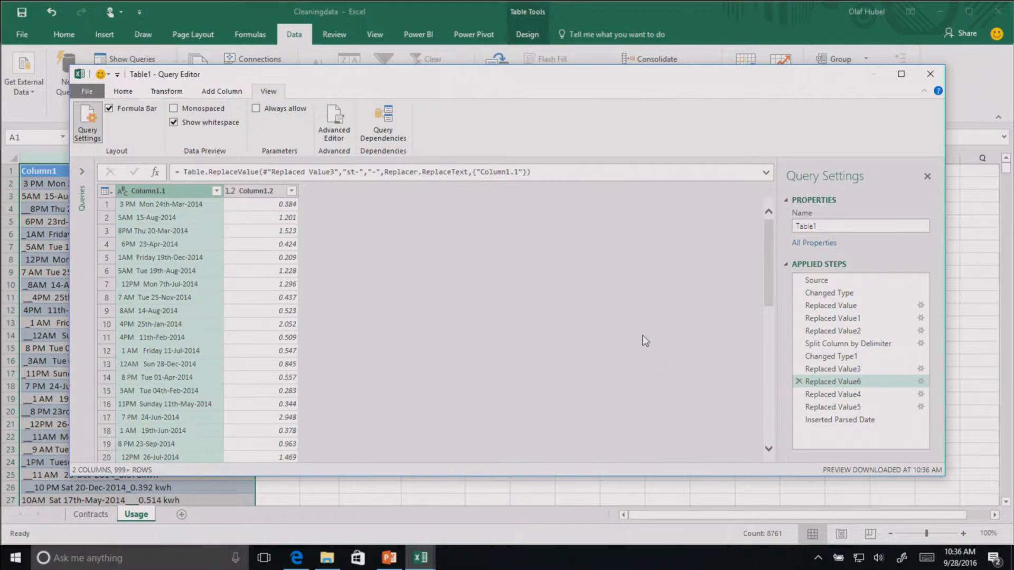
- Return to the Inserted Parsed Date step and add a new column with the time parsed from Column1.1
click(828, 424)
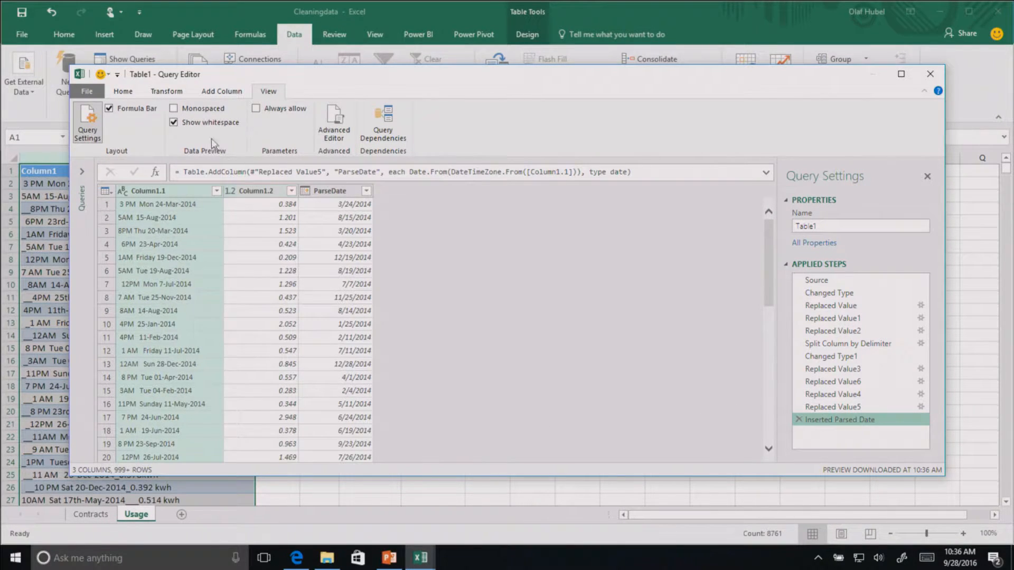
click(224, 90)
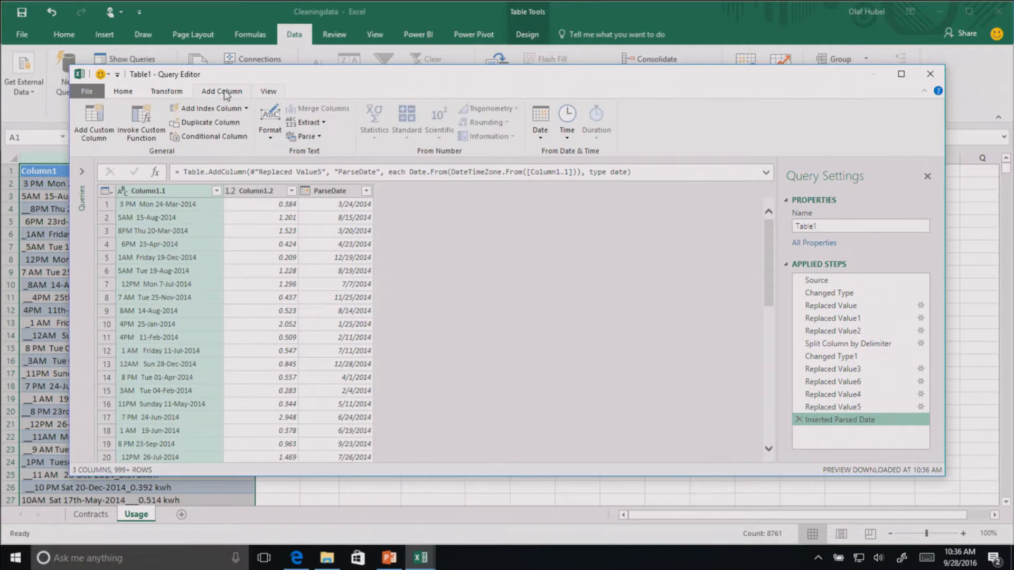
click(568, 136)
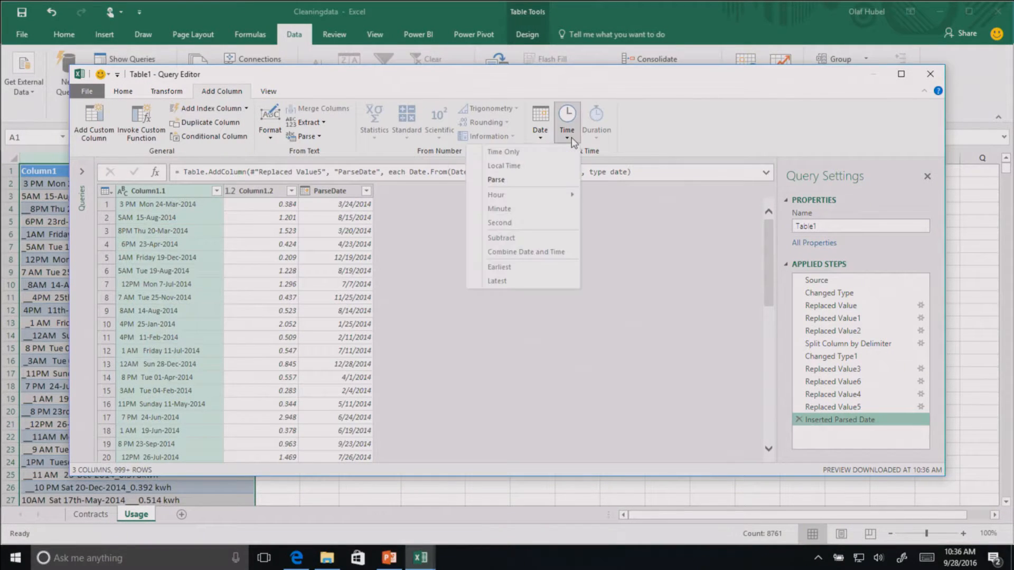
click(540, 181)
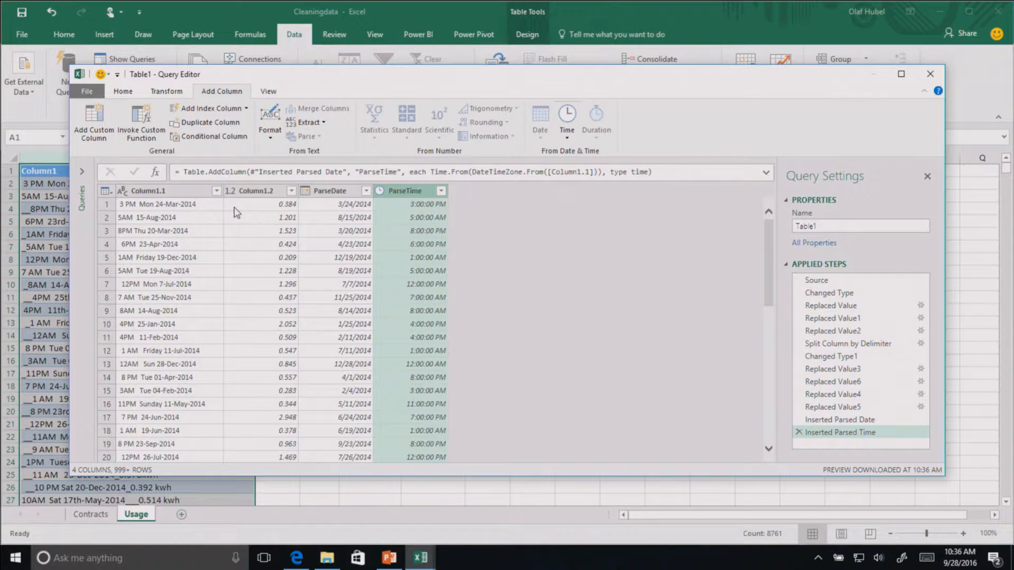
- Remove Column1.1, the original date and time text column, from the query
click(192, 192)
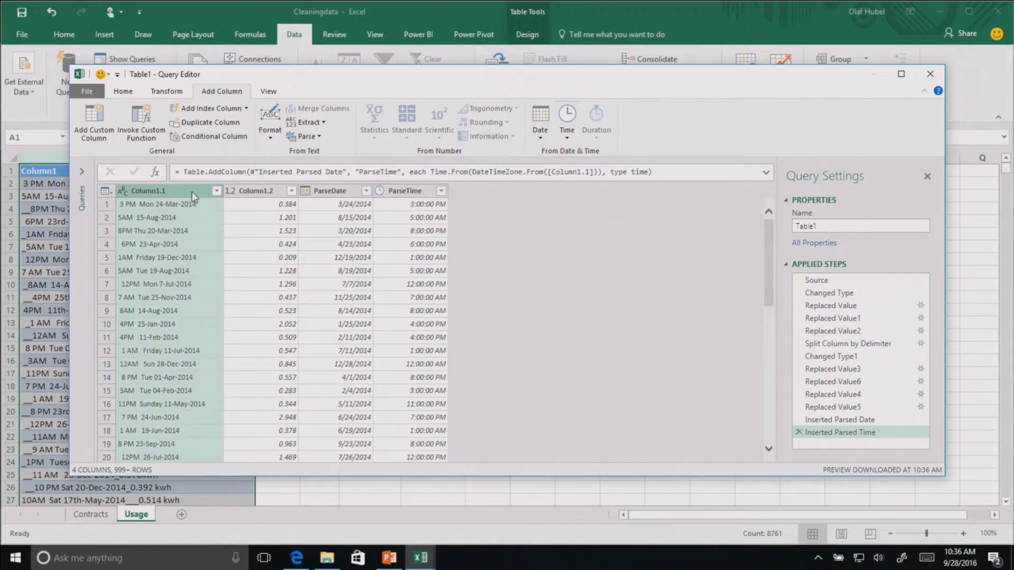
right_click(191, 192)
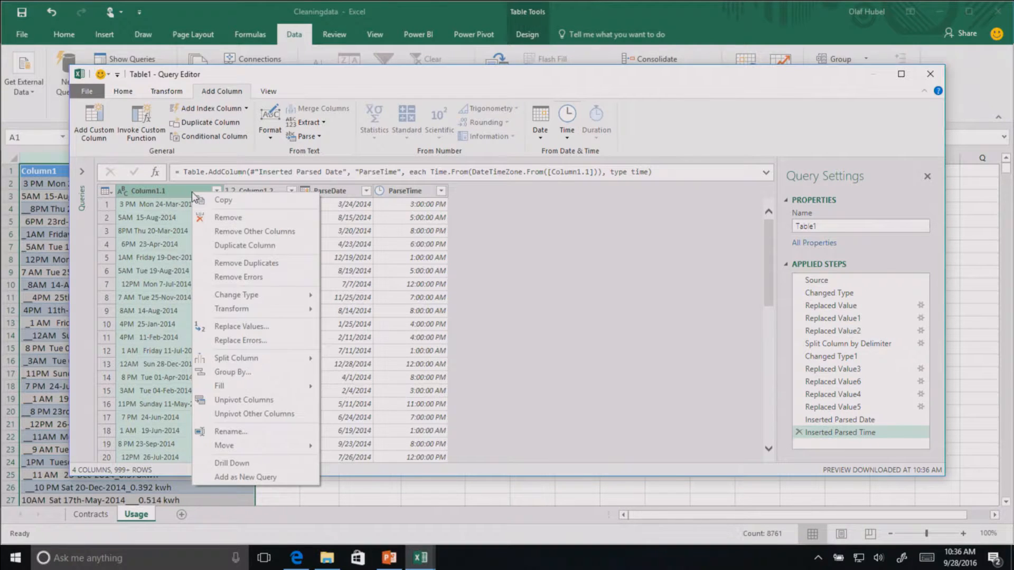
click(227, 217)
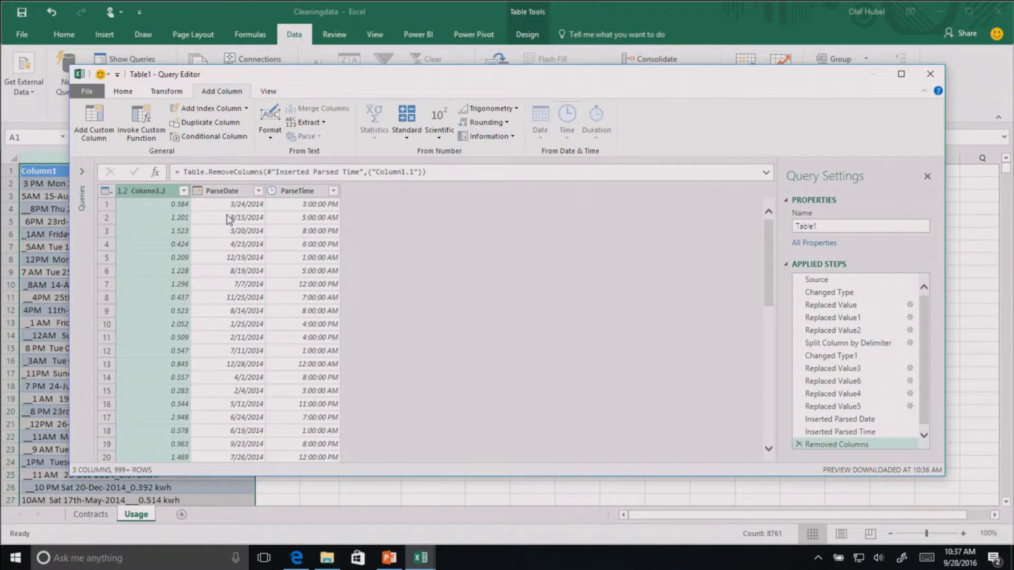
- Rename the usage value column Column1.2 to "kkwh"
double_click(153, 189)
text(k)
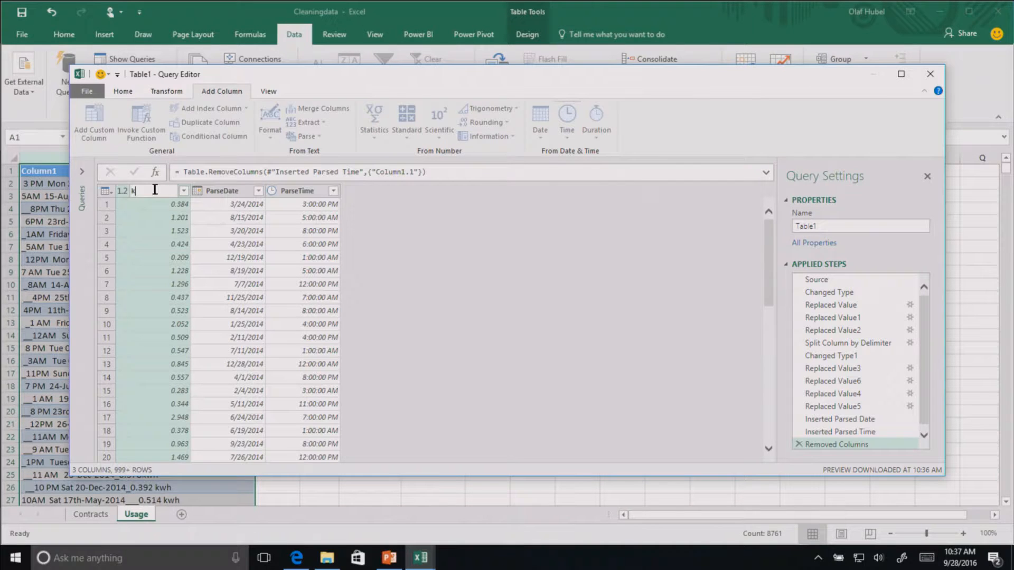
text(kwh)
key(Return)
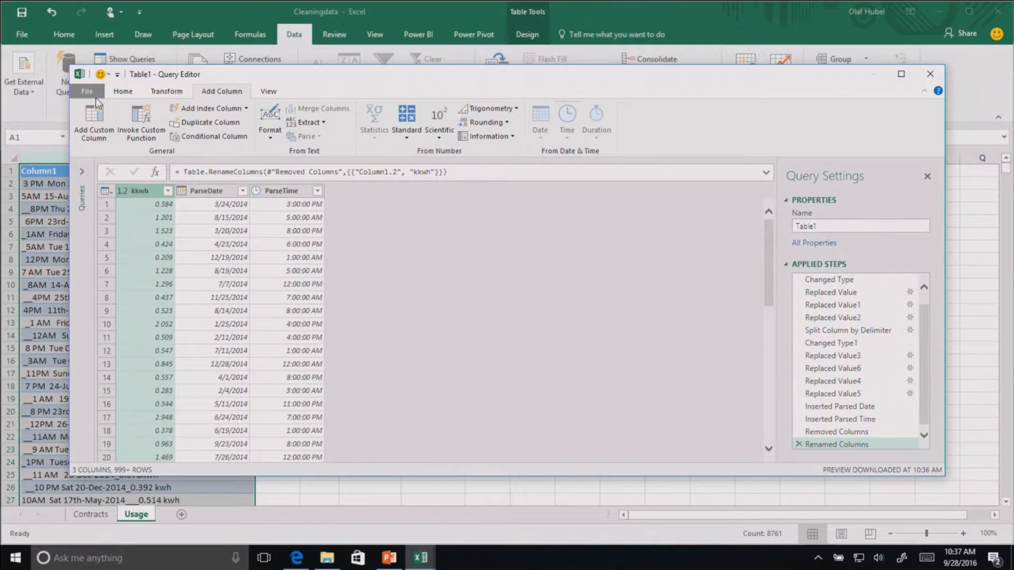
click(130, 94)
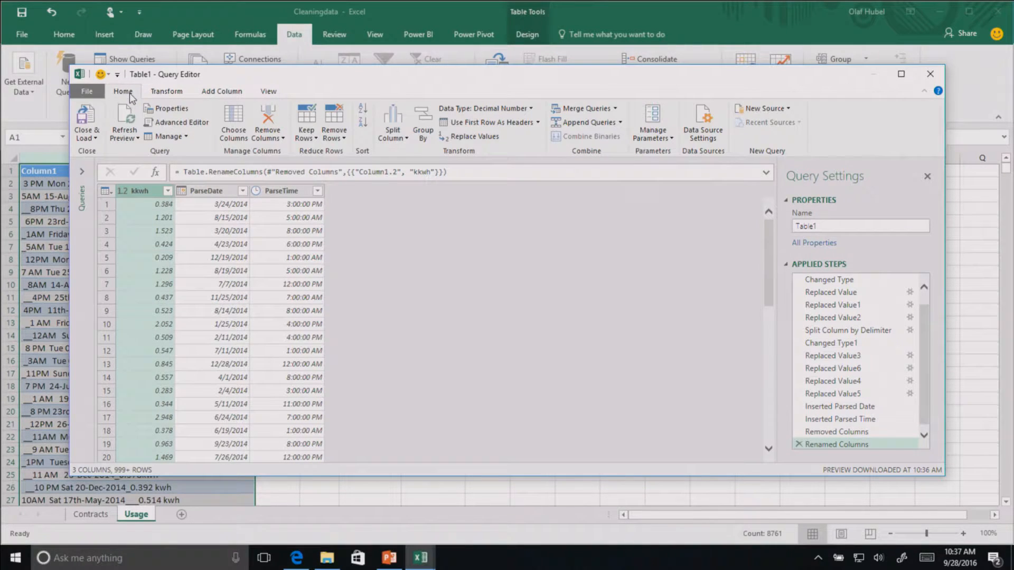
- Close the query and load its results as a table on a new worksheet
click(92, 136)
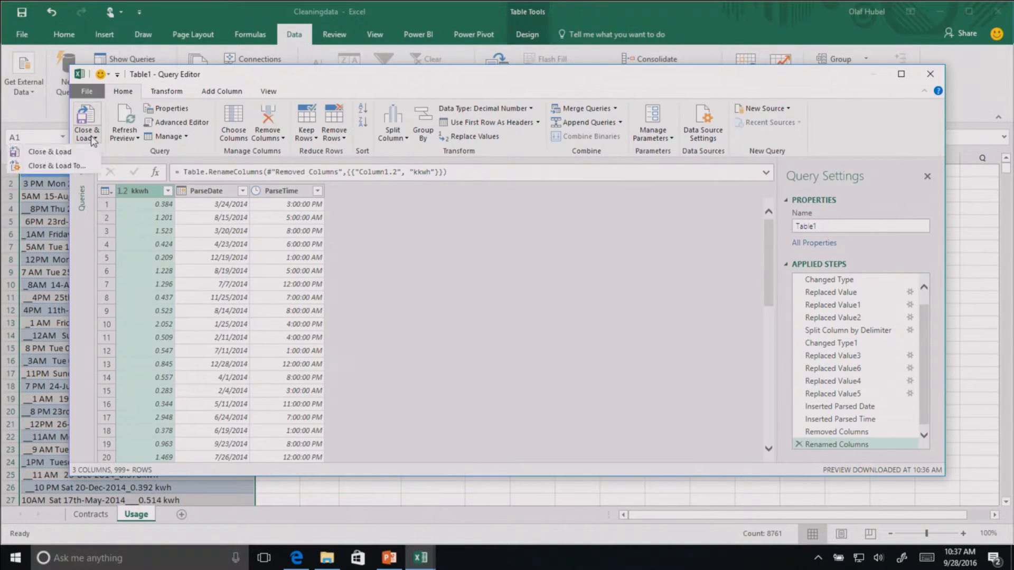
click(81, 168)
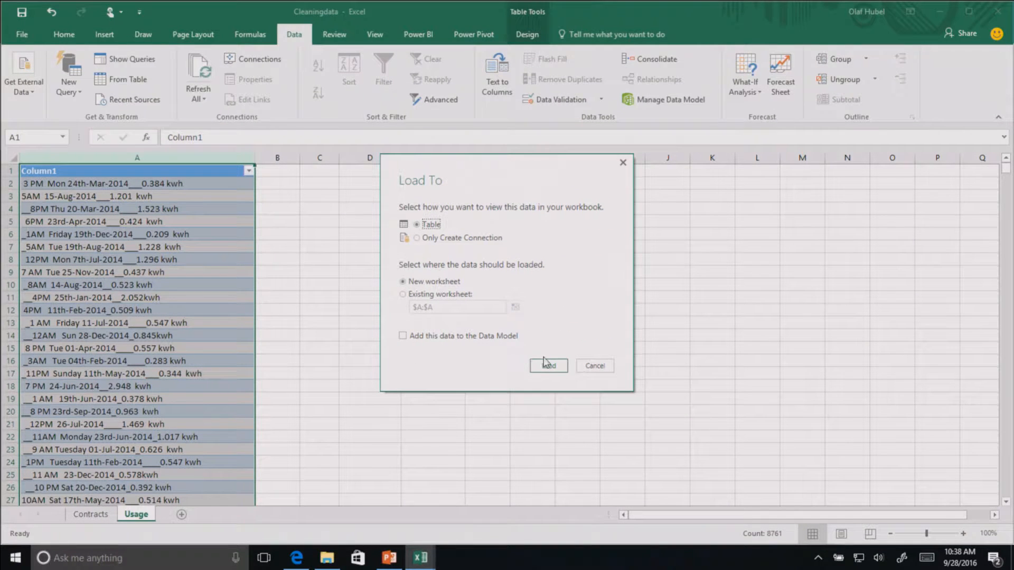
click(547, 364)
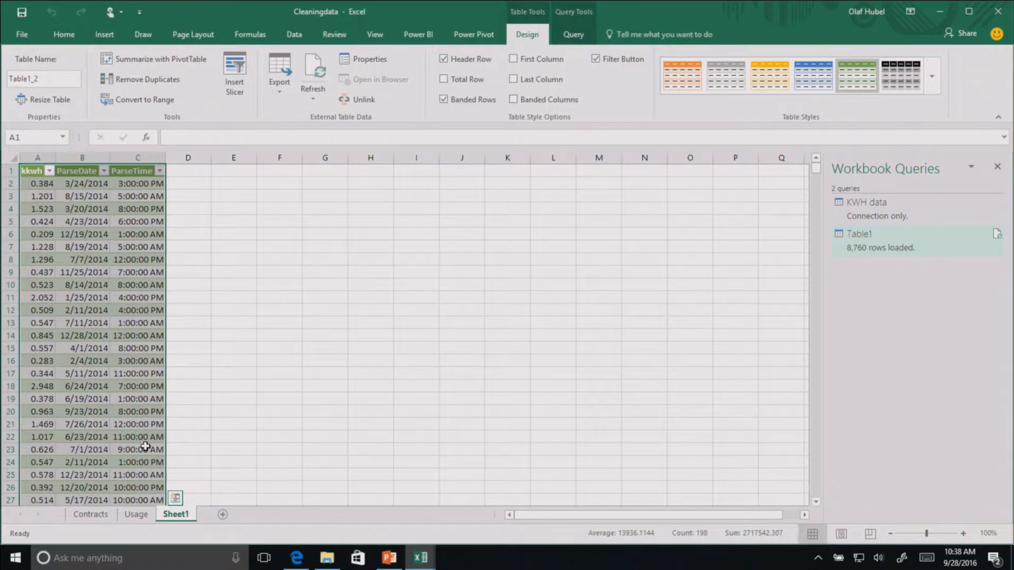
- Change the kwh value in cell A2 of the Usage sheet's source table to 9.99
click(134, 515)
click(132, 462)
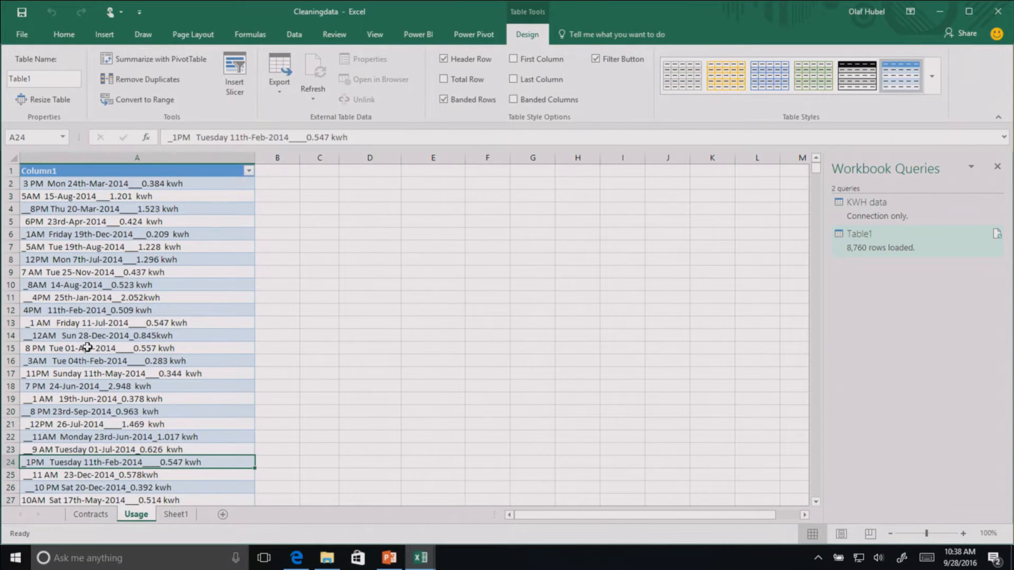
double_click(148, 183)
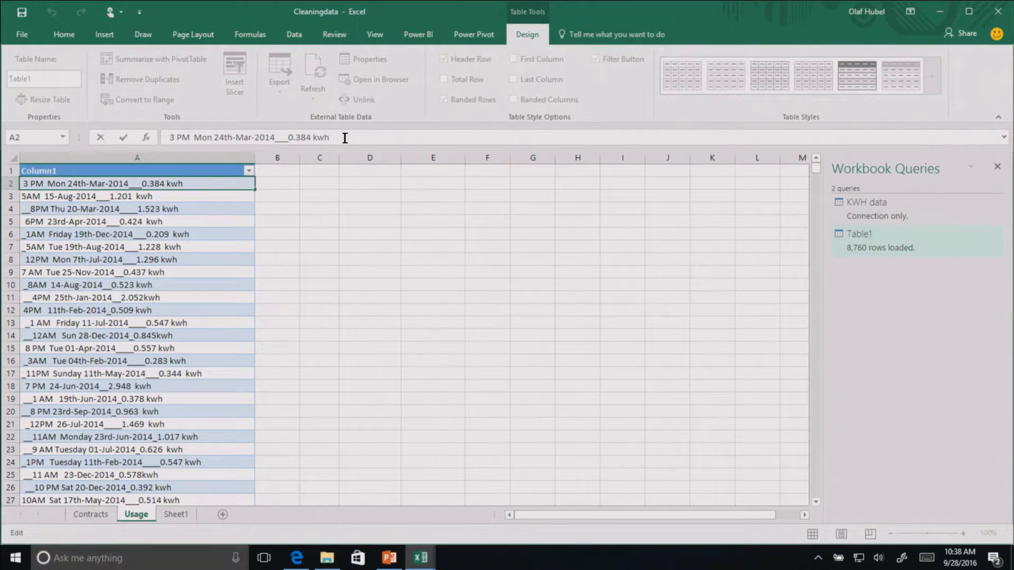
key(Right)
key(BackSpace)
key(BackSpace)
key(BackSpace)
key(BackSpace)
key(BackSpace)
text(9.99)
key(Return)
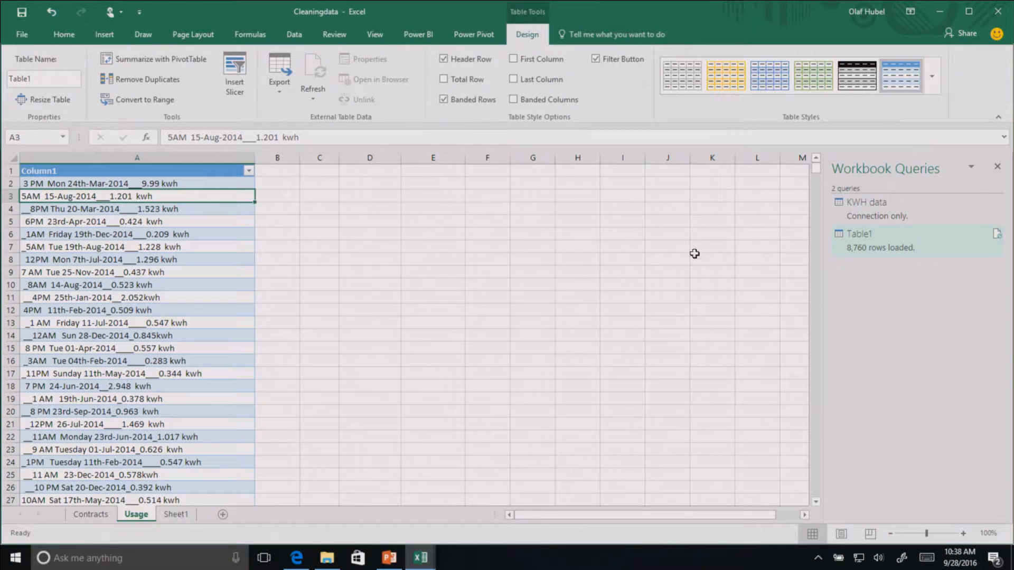
- Refresh the Table1 query to reload its worksheet table from the changed source data
mouse_move(856, 241)
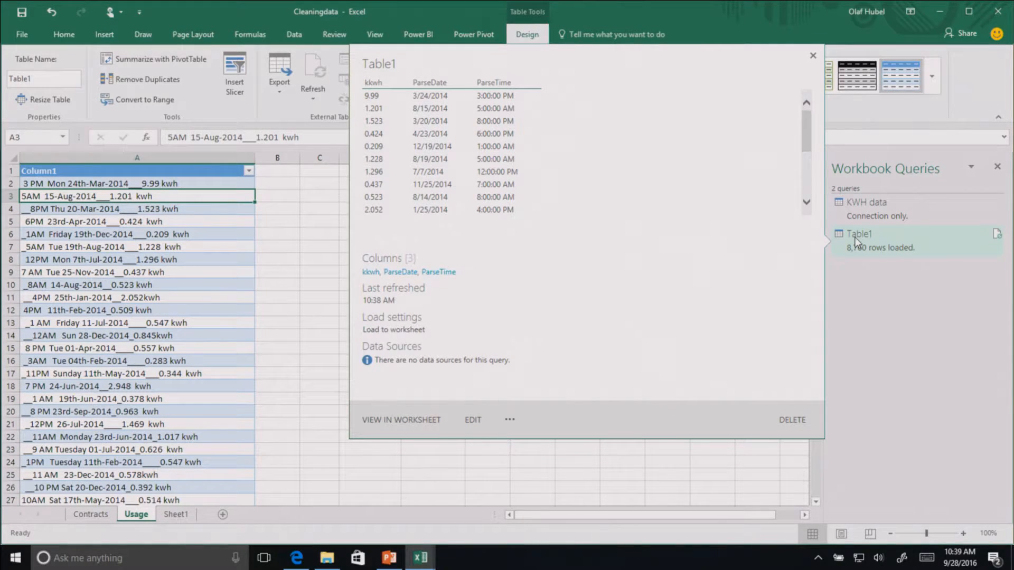
right_click(854, 237)
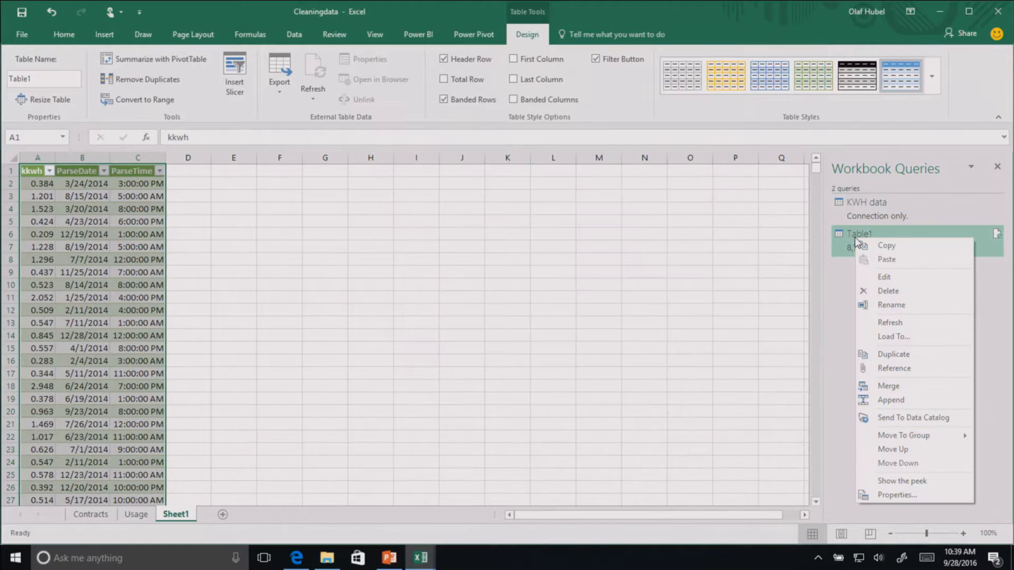
click(895, 320)
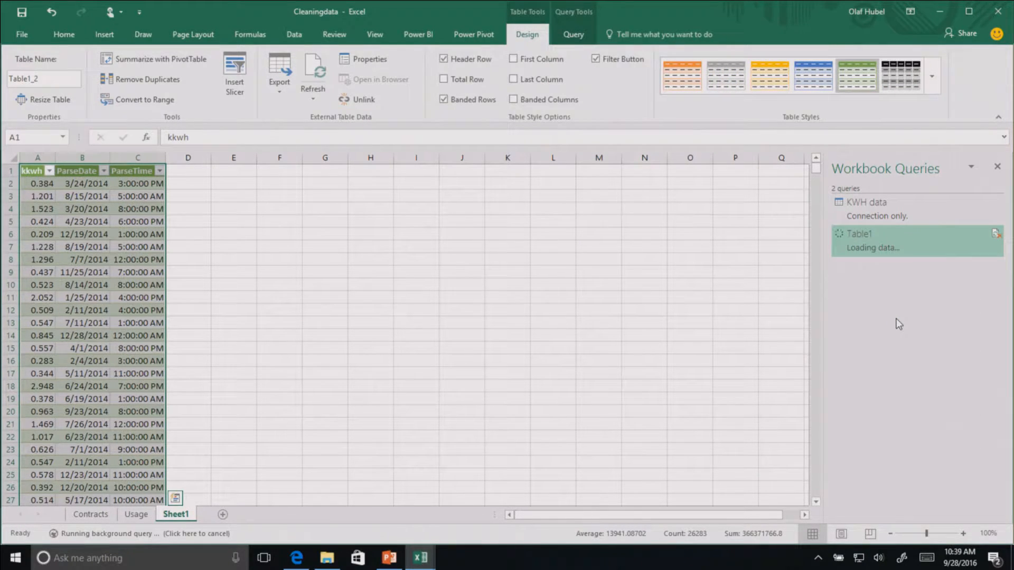
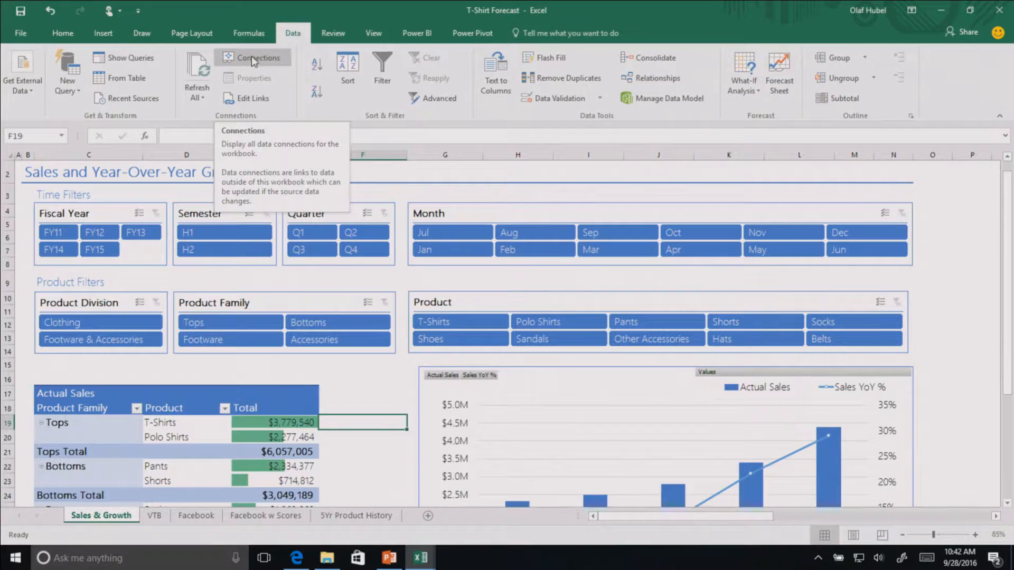
- Look over the T-Shirt Forecast workbook's queries and open its data model in Power Pivot
click(119, 56)
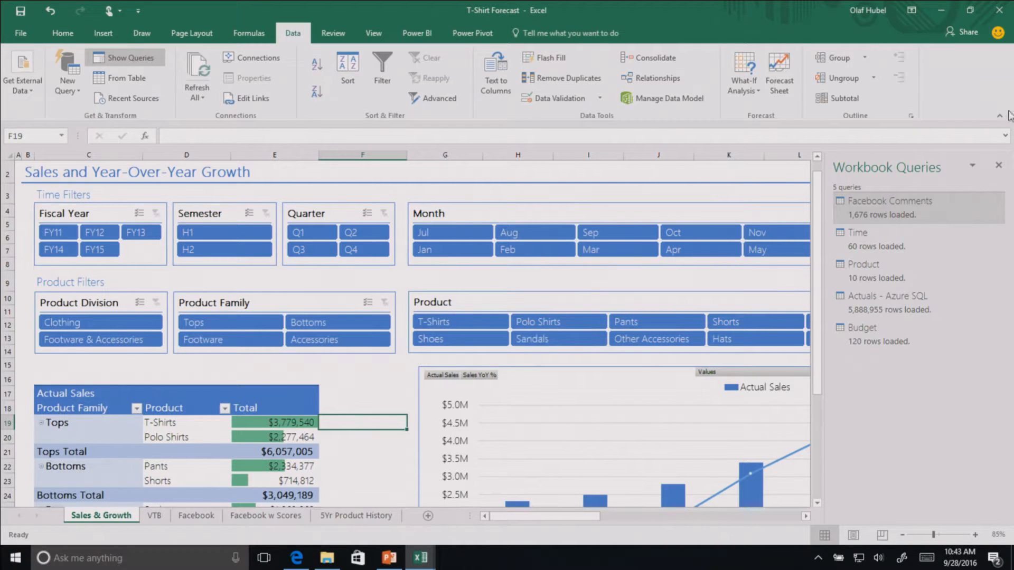
click(998, 166)
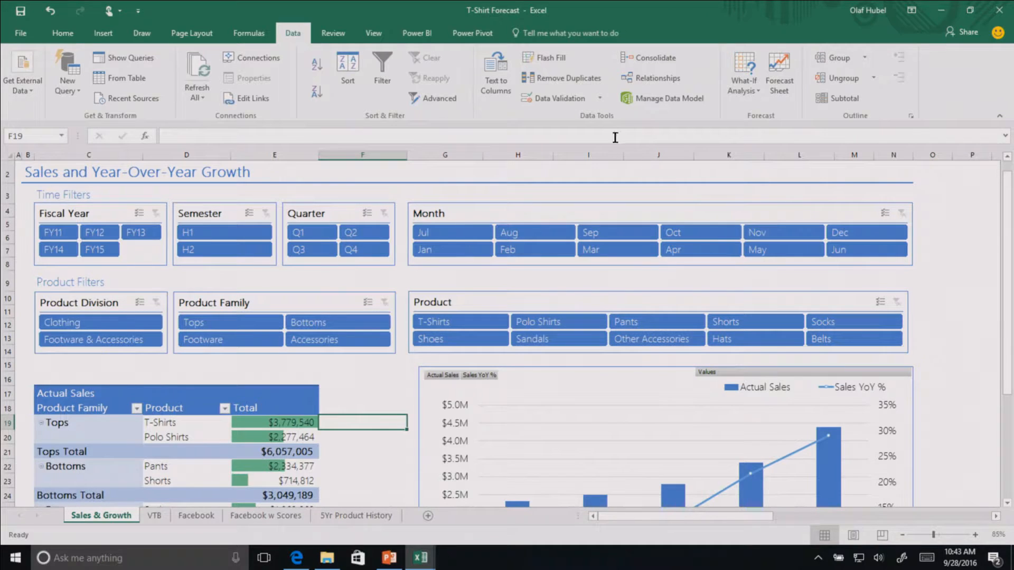
click(650, 100)
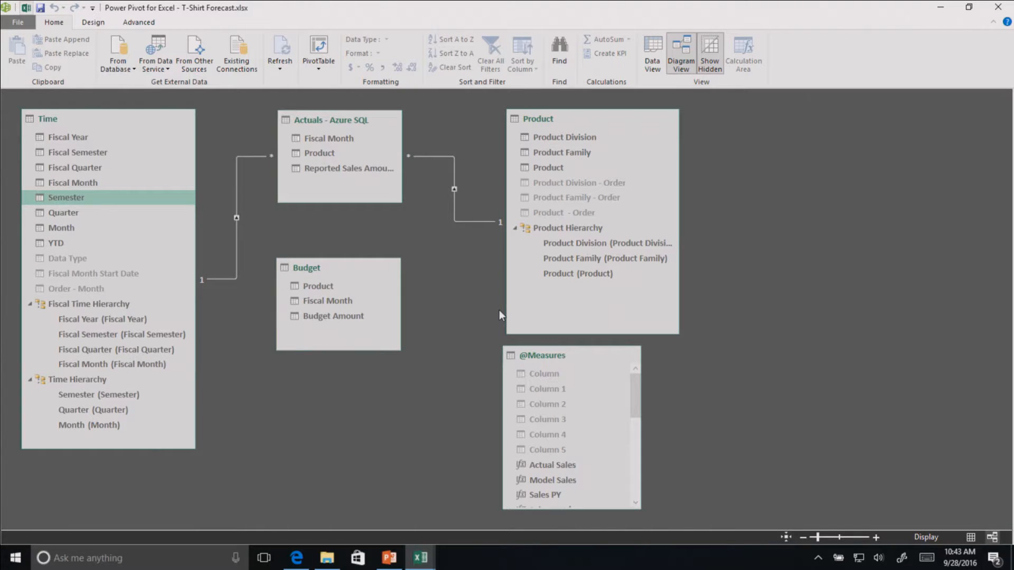
- Examine the rows of the Budget and Actuals - Azure SQL tables in the data view
click(648, 52)
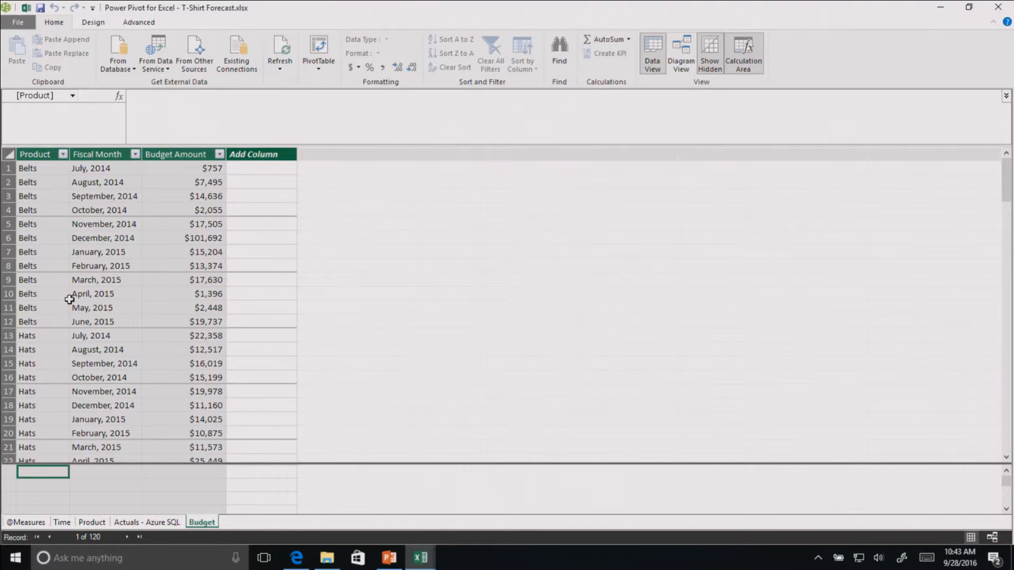
scroll(100, 326, down, 4)
scroll(100, 326, up, 2)
click(135, 520)
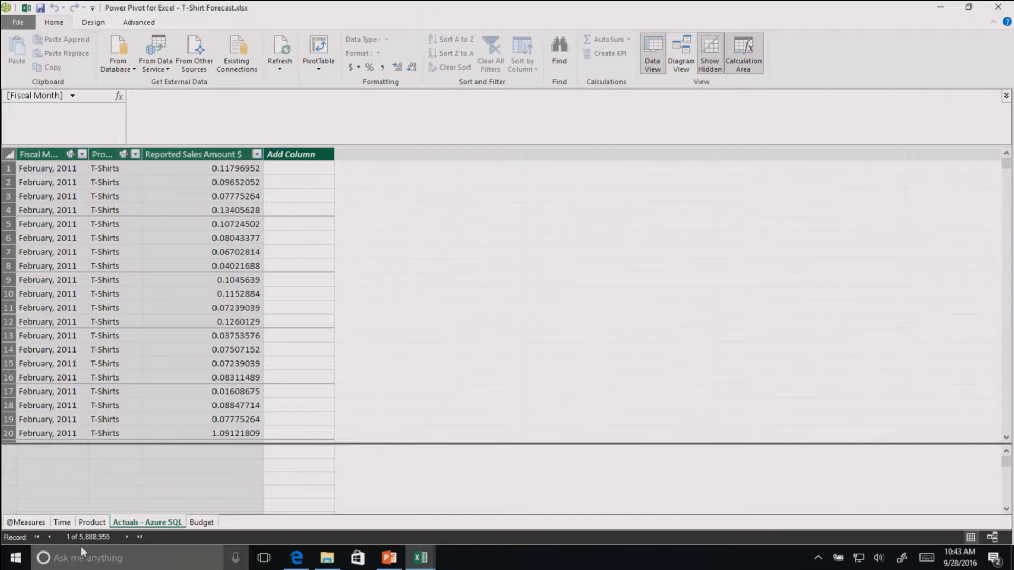
scroll(169, 305, down, 4)
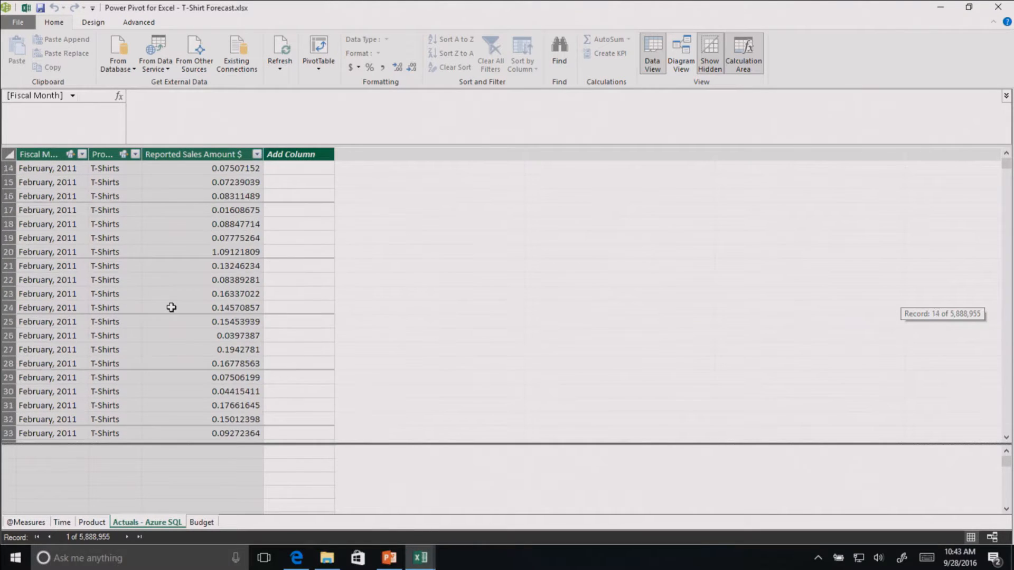
scroll(171, 308, down, 1)
scroll(171, 307, up, 4)
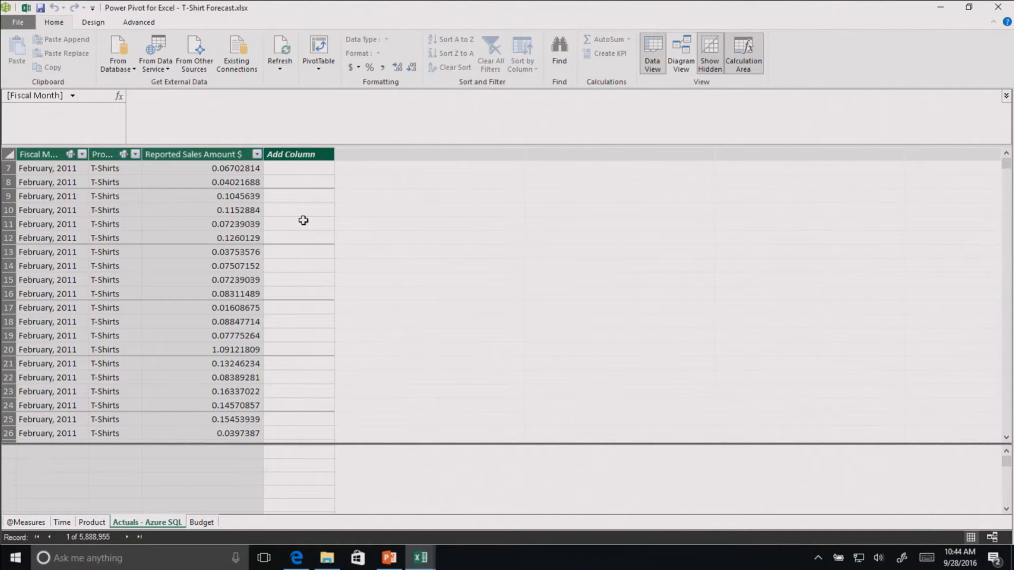
click(27, 522)
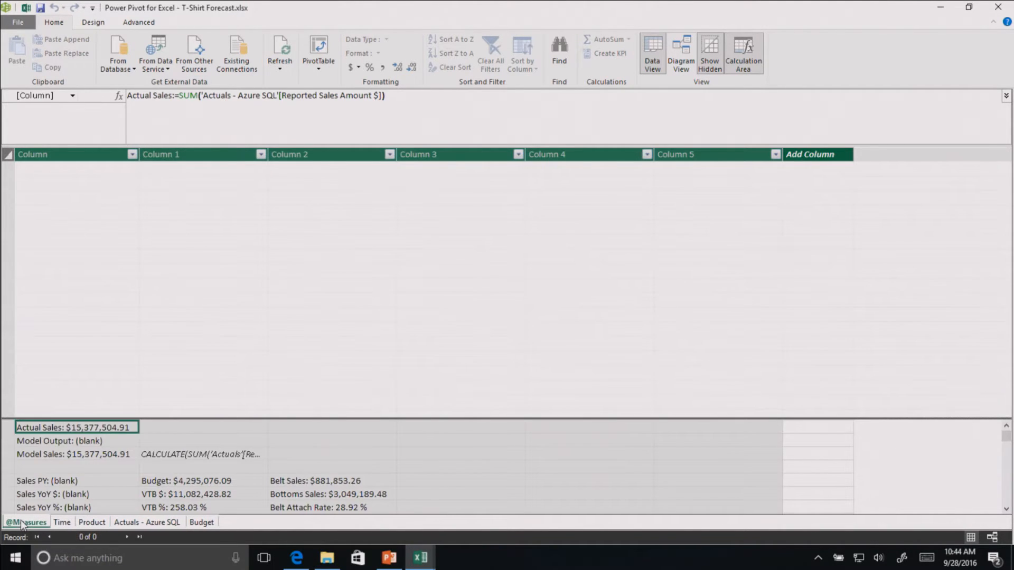
drag(150, 417, 166, 325)
click(53, 337)
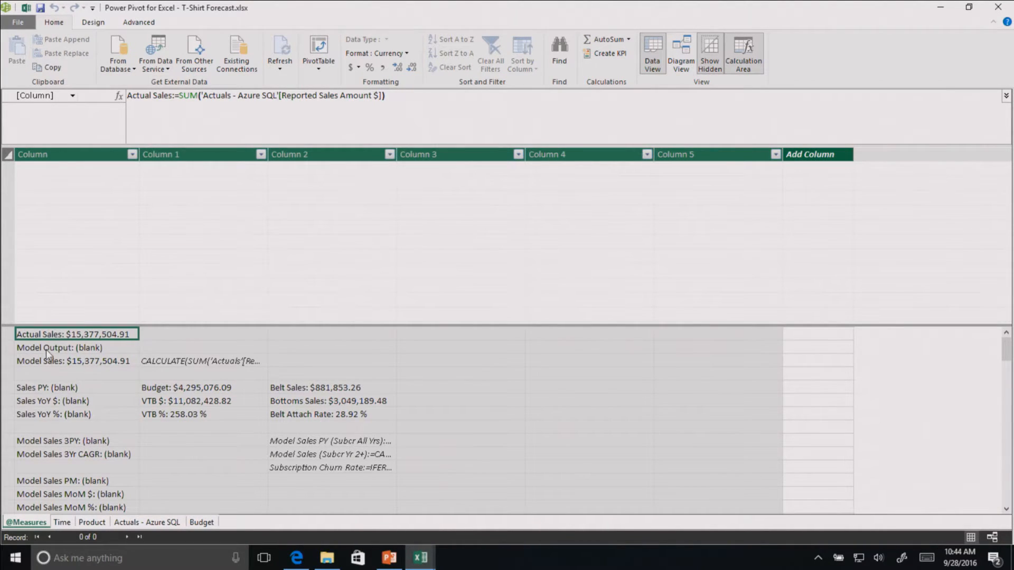
click(46, 349)
key(Down)
key(Down)
key(Down)
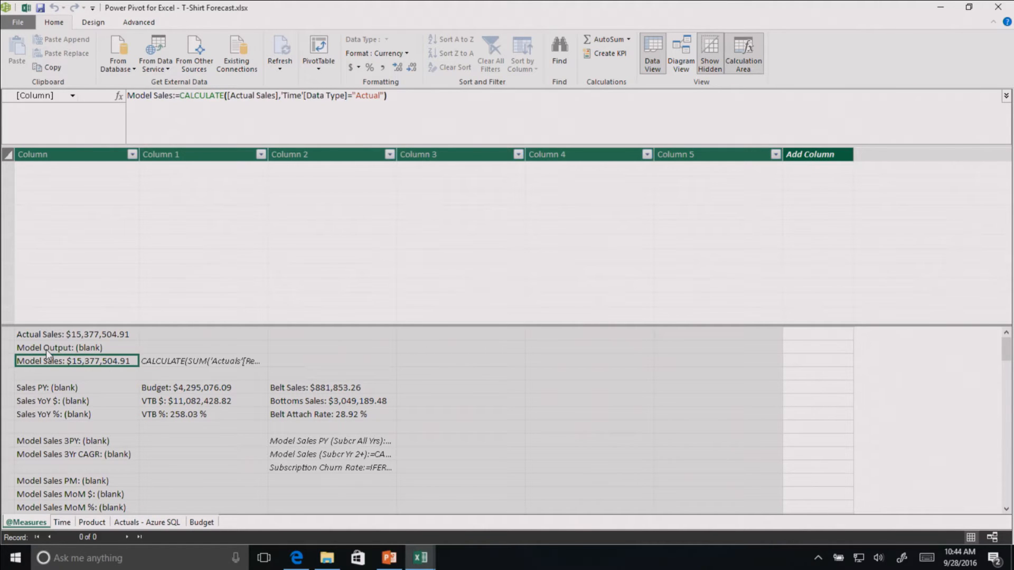
key(Up)
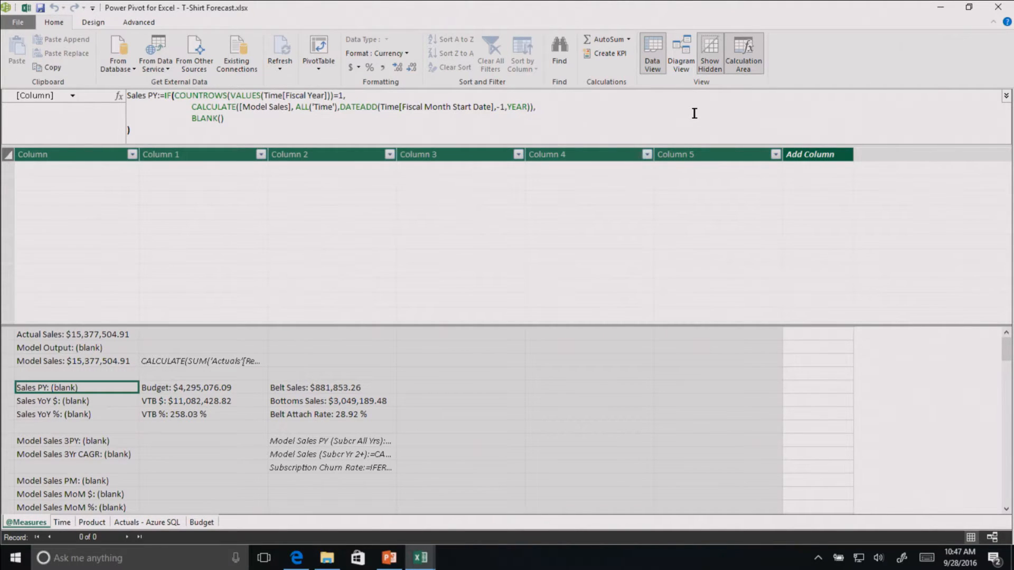
- View the table relationships in the model diagram and return to the Excel workbook
click(680, 59)
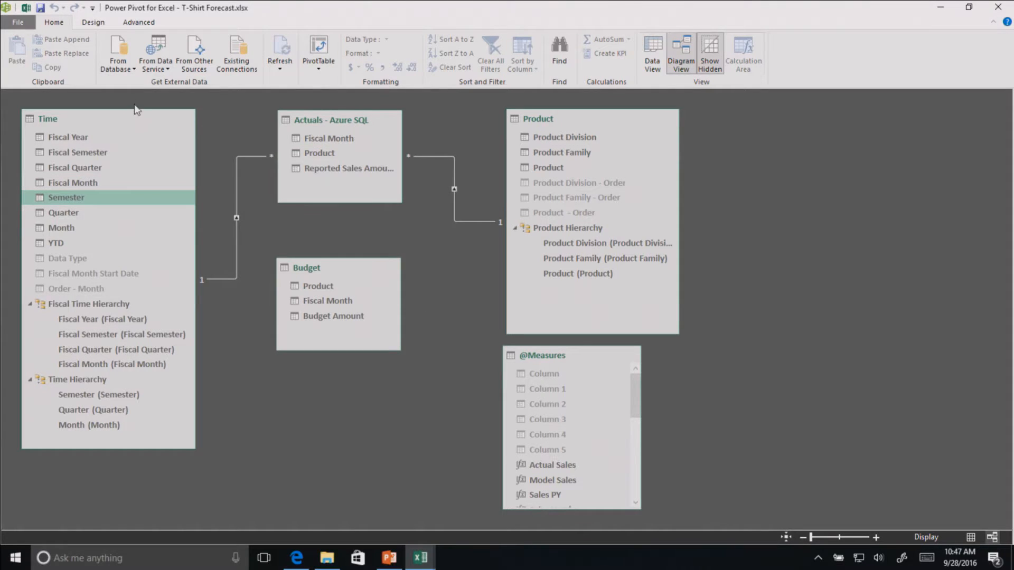
click(26, 10)
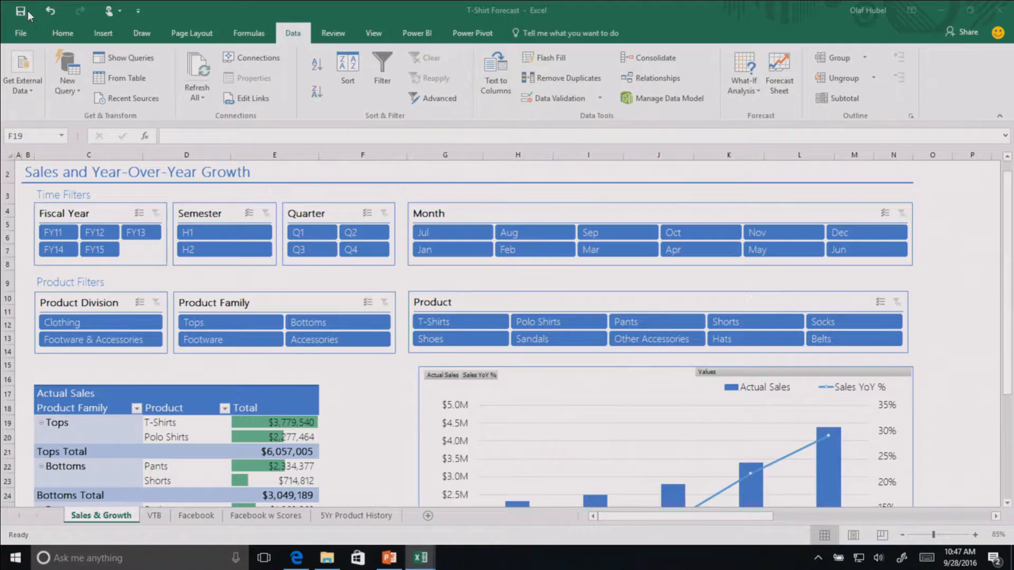
- Find the Budget Amount field with the search text "budg" and add it to the Actual Sales PivotTable's values
click(388, 425)
scroll(389, 429, down, 3)
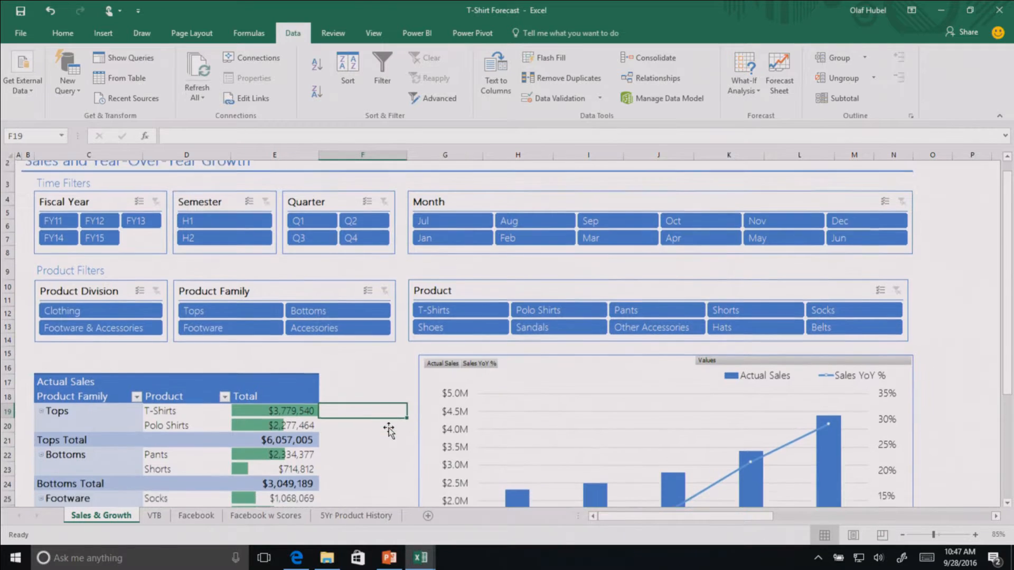
click(278, 327)
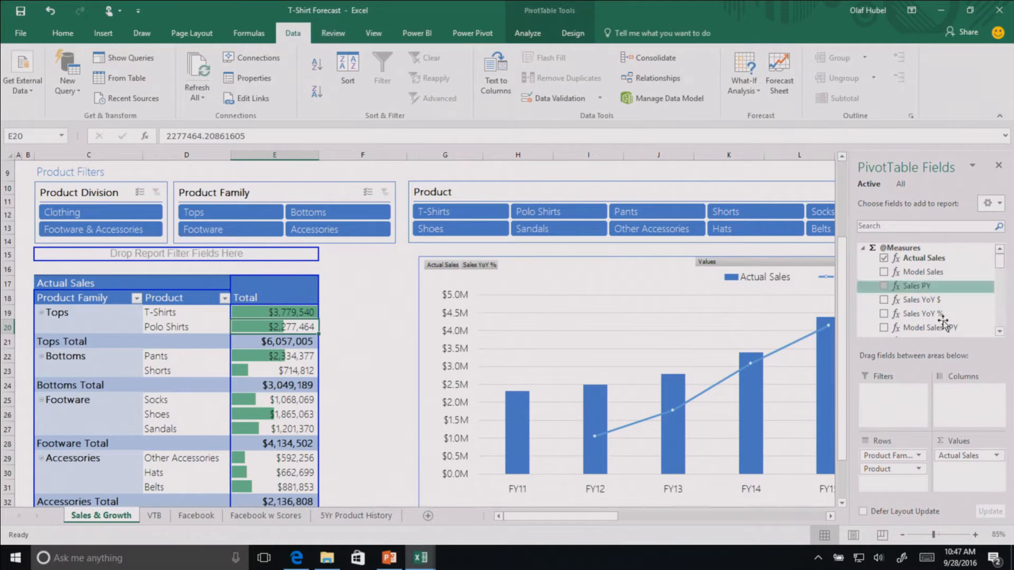
click(906, 229)
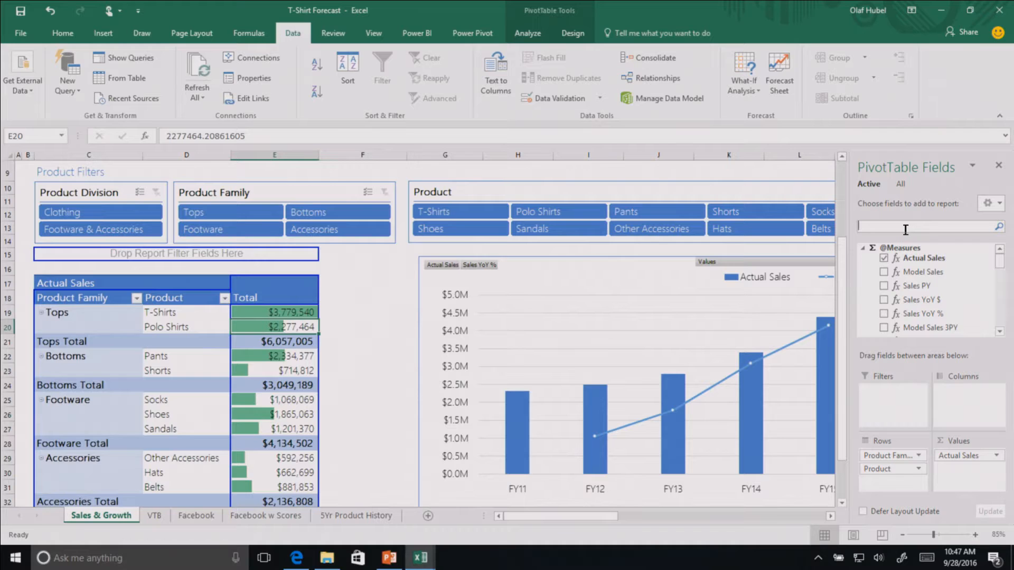
text(budg)
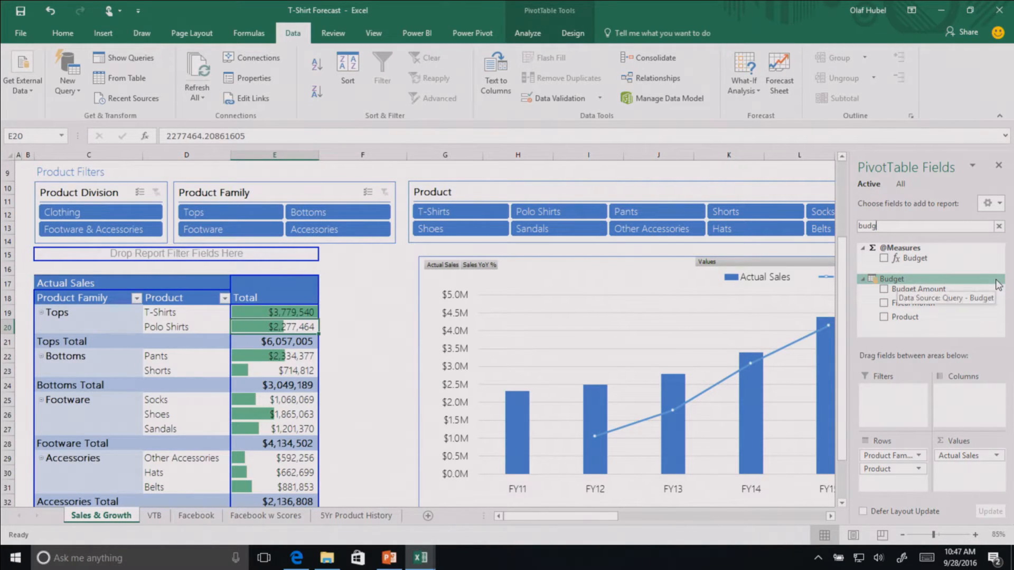
click(885, 290)
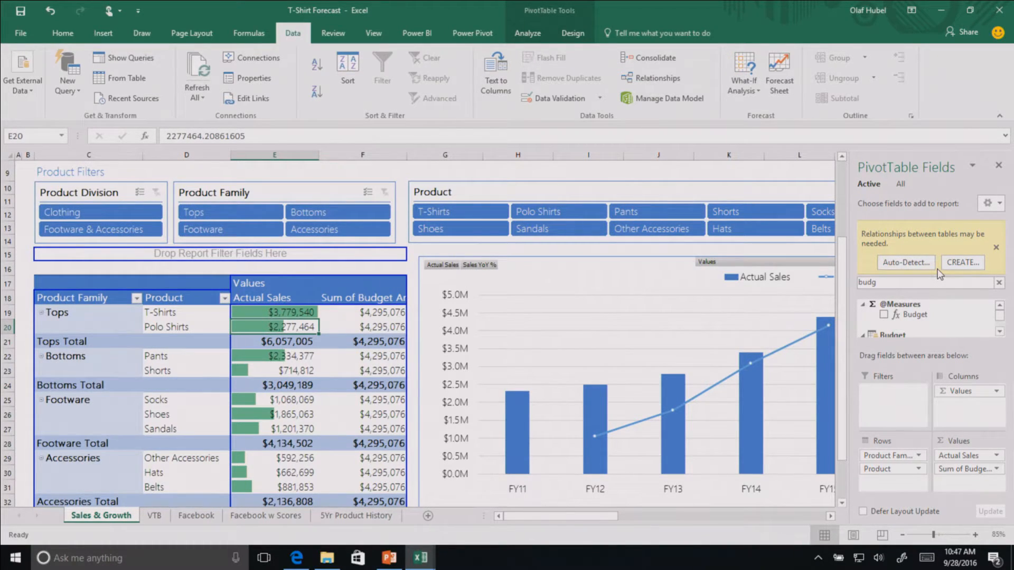
- Auto-detect the missing table relationships for the PivotTable and check them in the Power Pivot model diagram
click(901, 263)
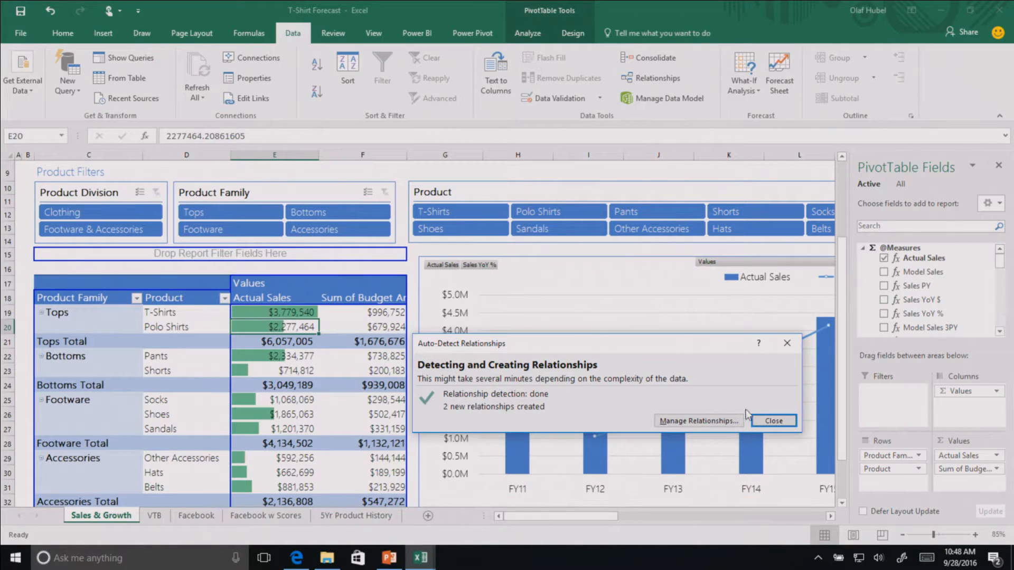
click(771, 421)
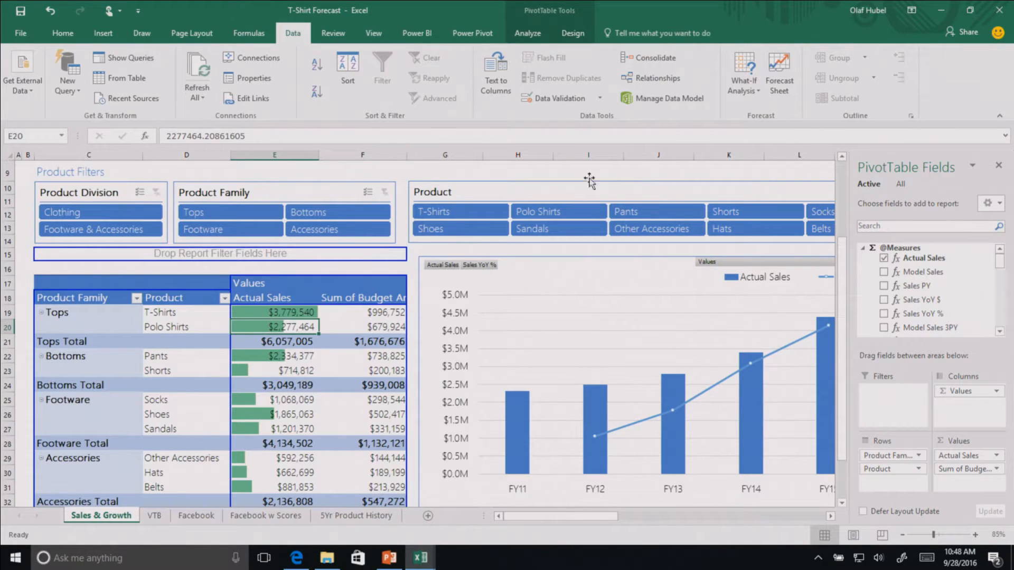
click(659, 98)
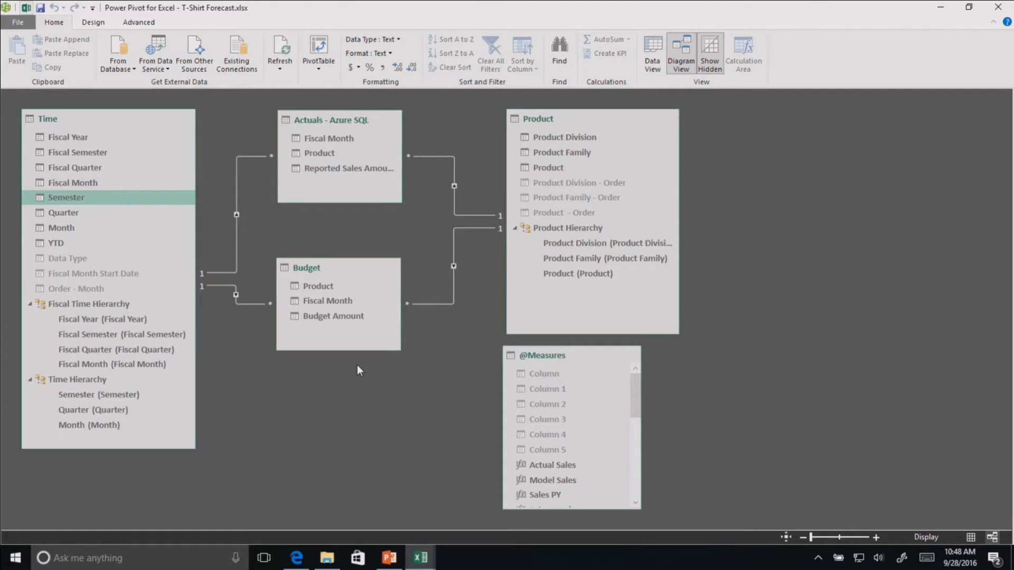
click(25, 7)
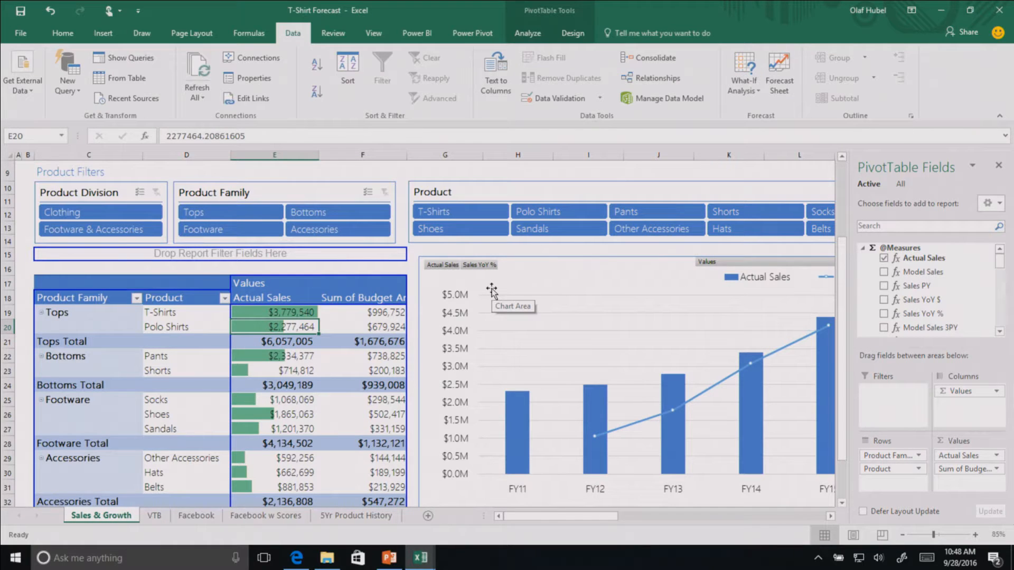
- Create a line-chart forecast worksheet for the T-Shirts row of 5Yr Product History, ending 6/1/2017 with a 95% confidence interval
click(357, 516)
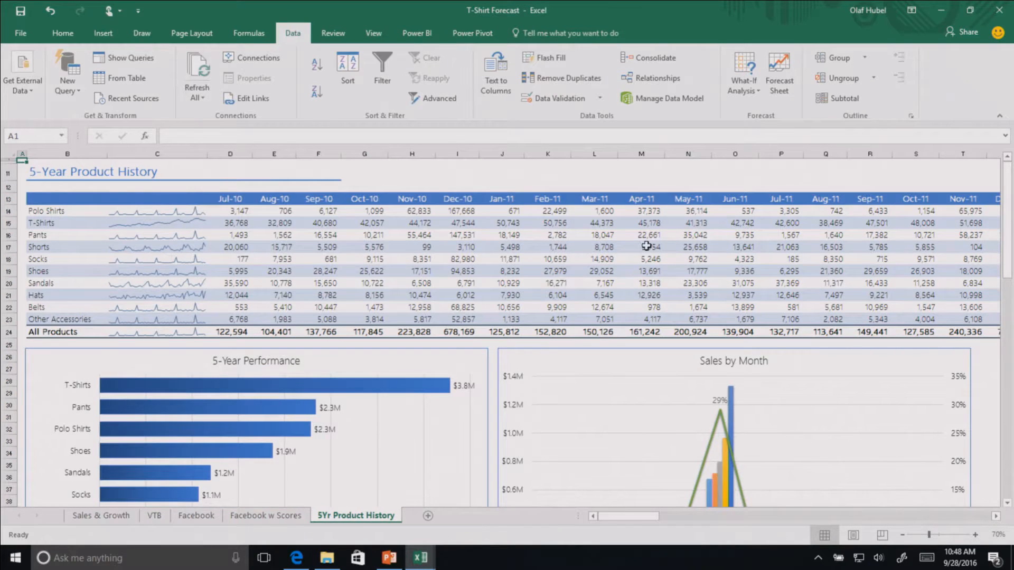
click(46, 226)
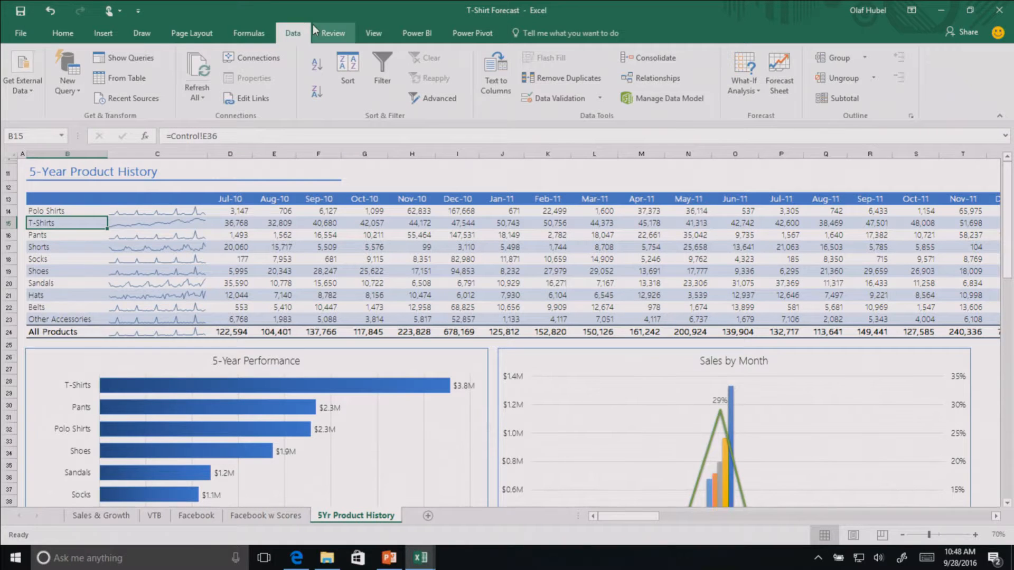
click(777, 69)
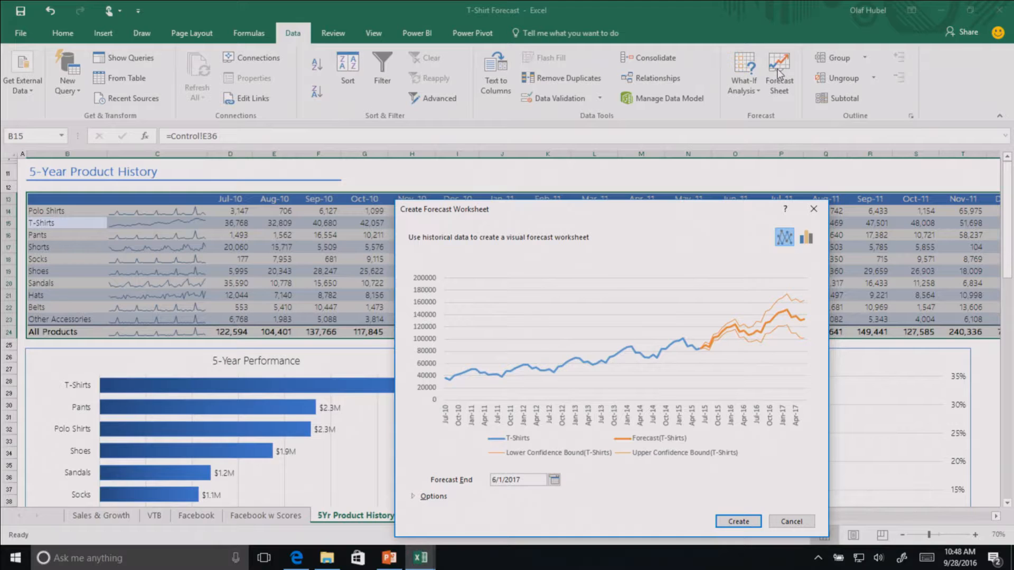
drag(645, 209, 561, 110)
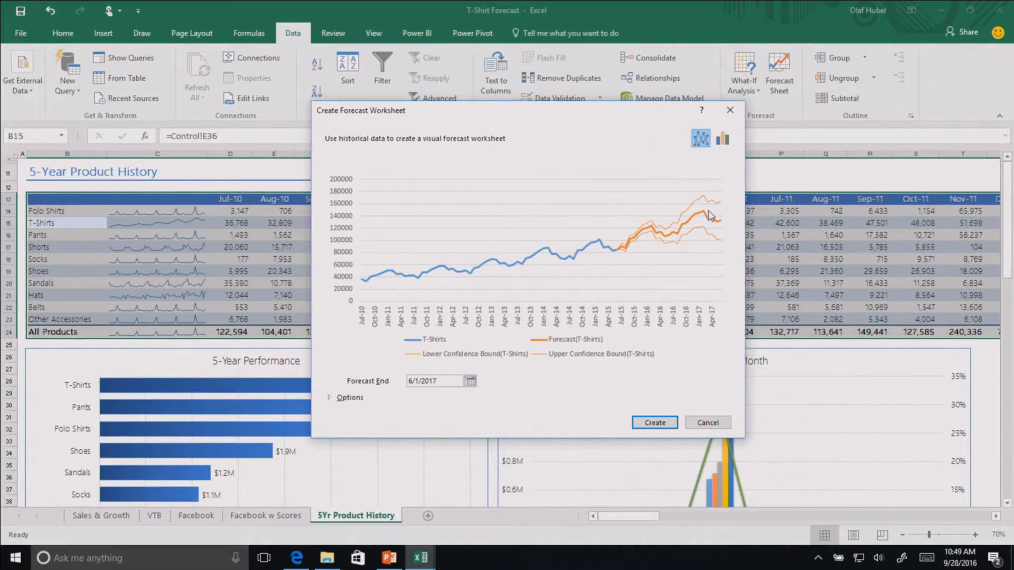
click(331, 397)
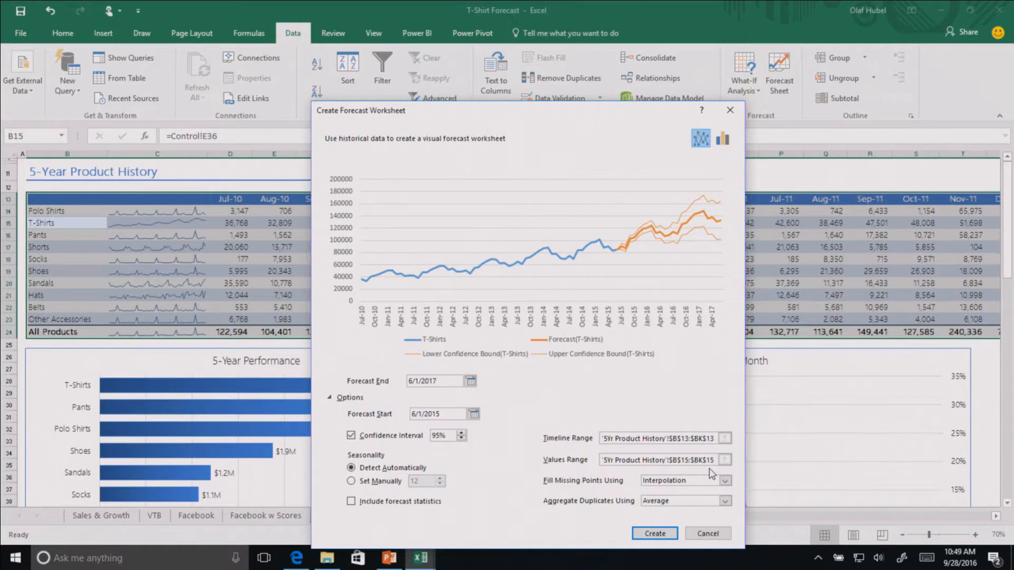
click(664, 532)
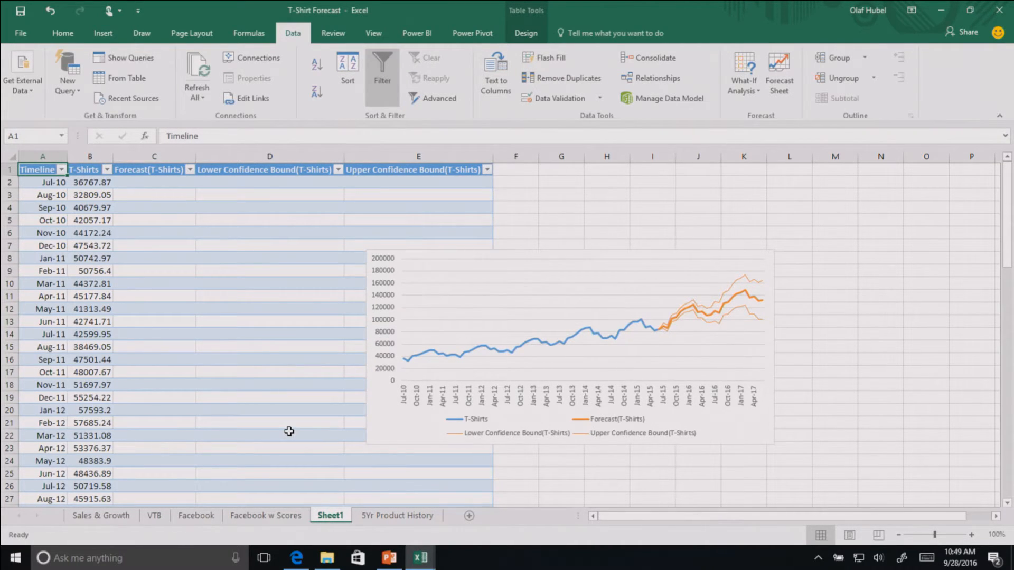
- Examine the FORECAST.ETS formula and its referenced ranges in the Jul-15 forecast cell C62
click(380, 431)
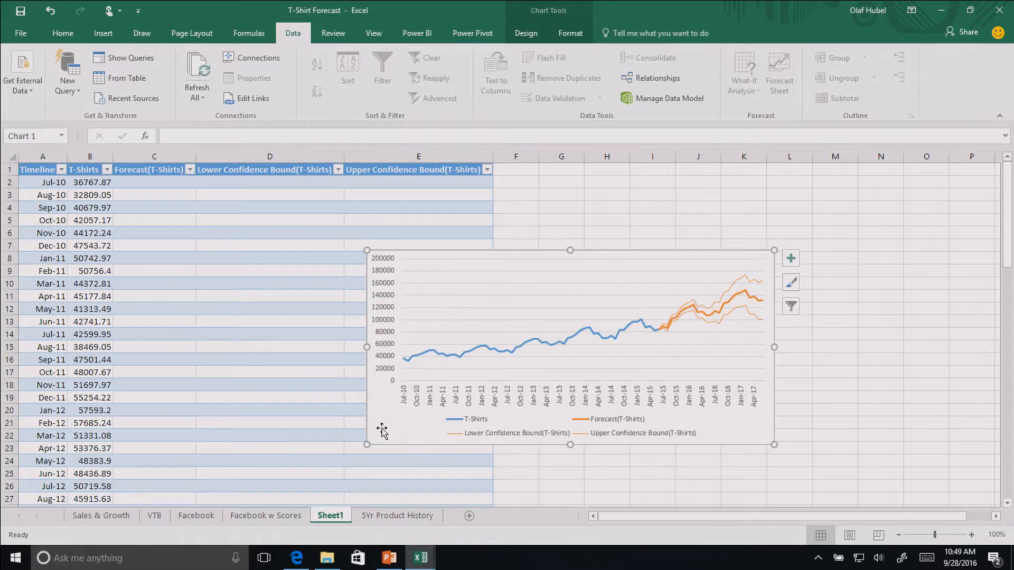
scroll(166, 421, down, 10)
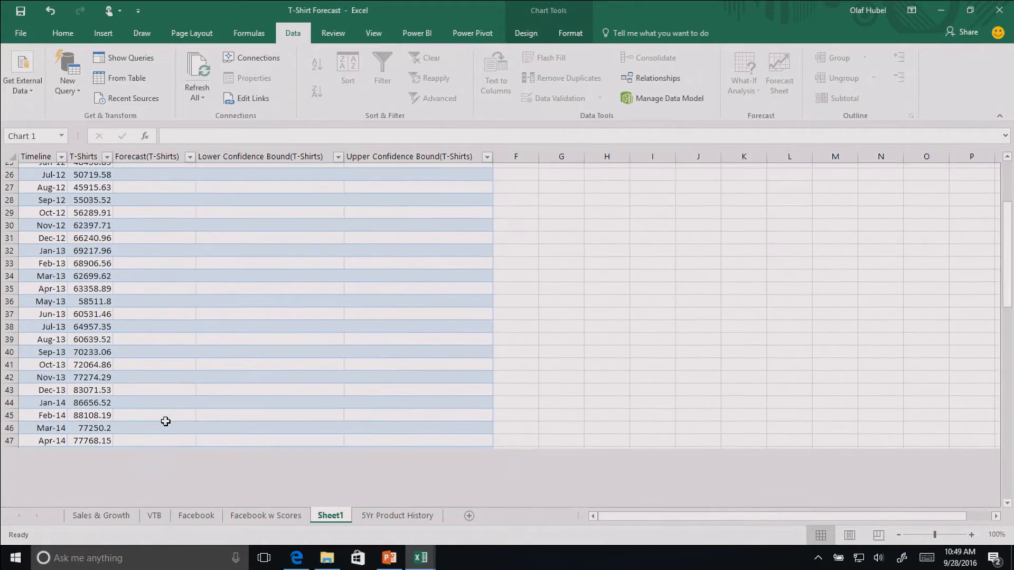
scroll(166, 422, down, 6)
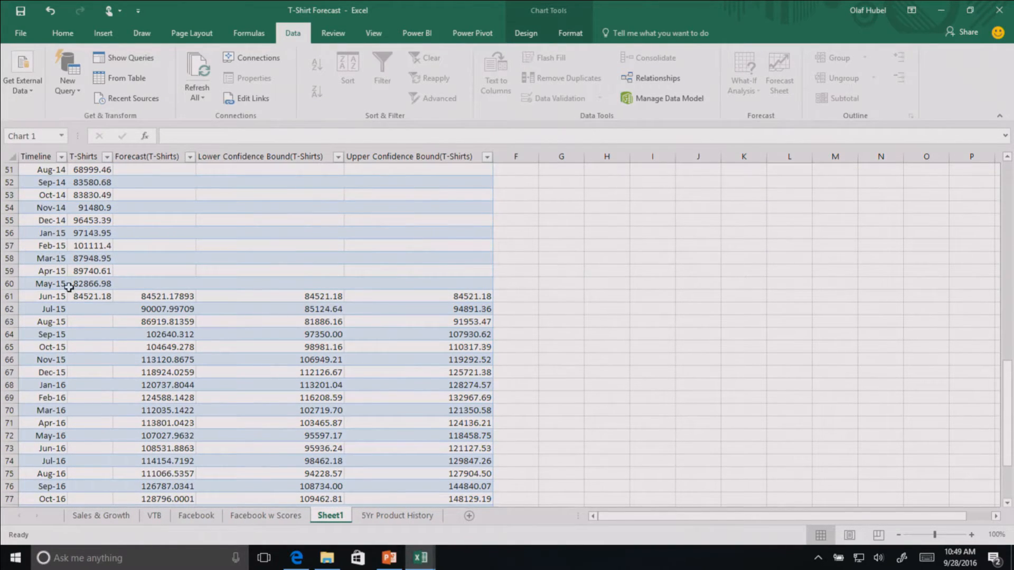
click(157, 311)
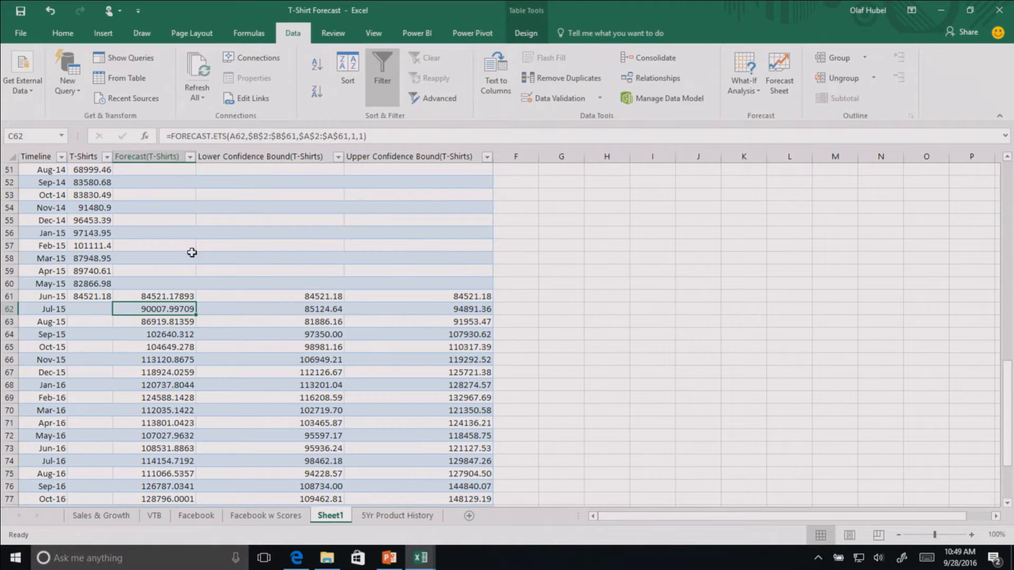
click(365, 138)
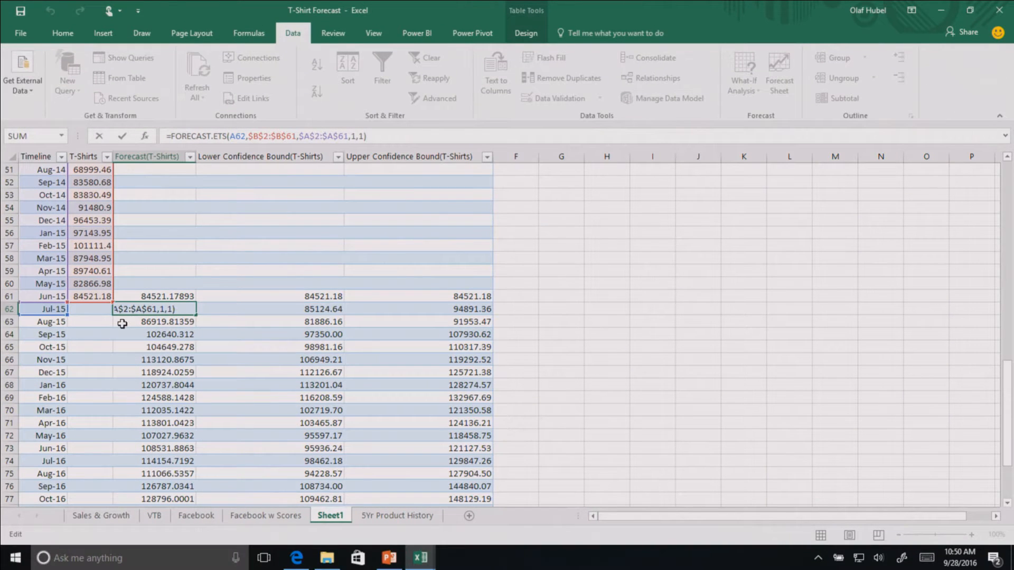
key(ctrl+Return)
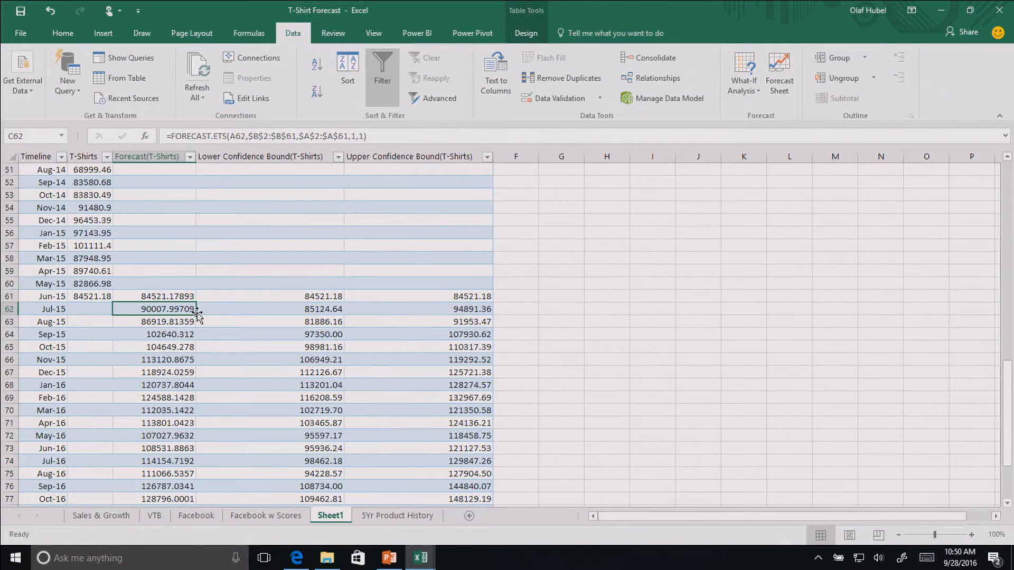
- Fill the forecast formula from Jul-15 back up to Aug-14 and compare forecast with actual sales in the chart
drag(196, 315, 192, 169)
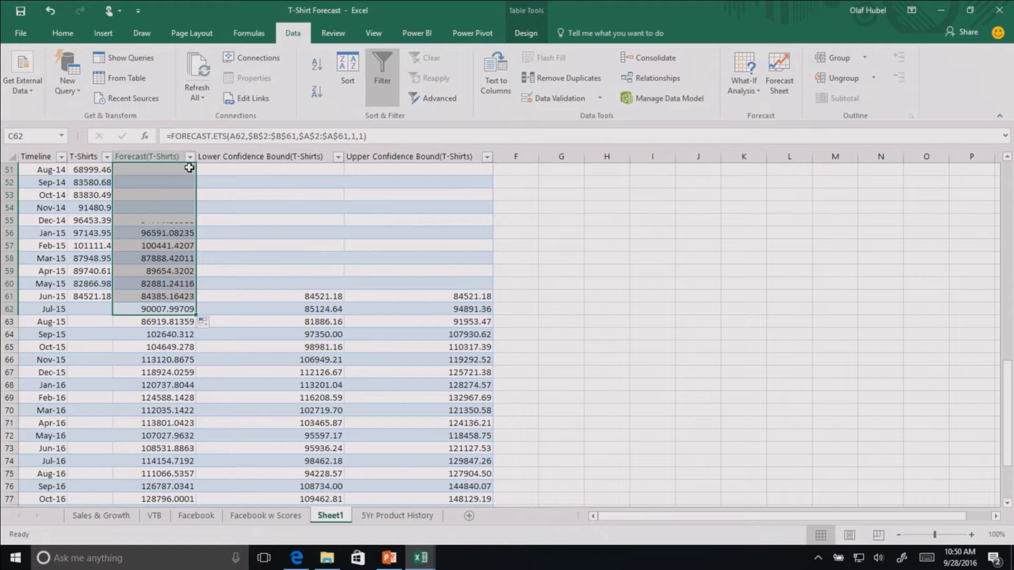
scroll(274, 260, up, 9)
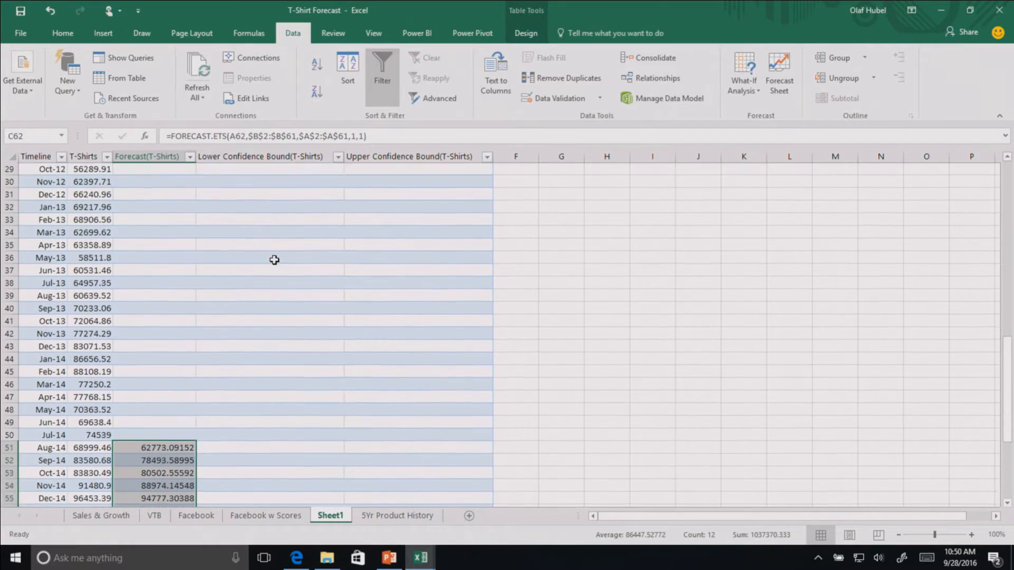
scroll(274, 260, up, 8)
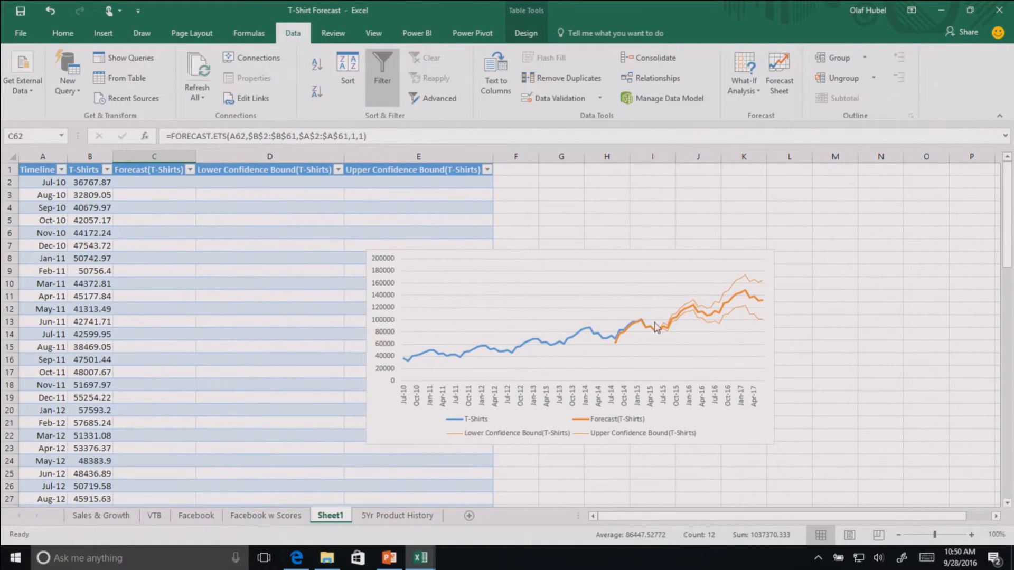
mouse_move(695, 317)
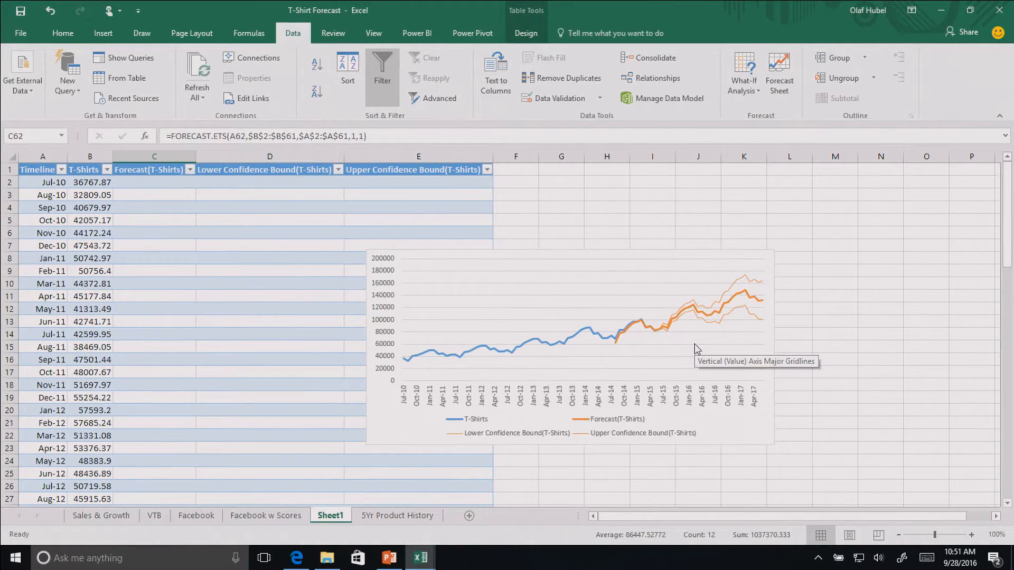
- Search the available commands for "chart" and look through the column and bar chart types without inserting one
click(633, 29)
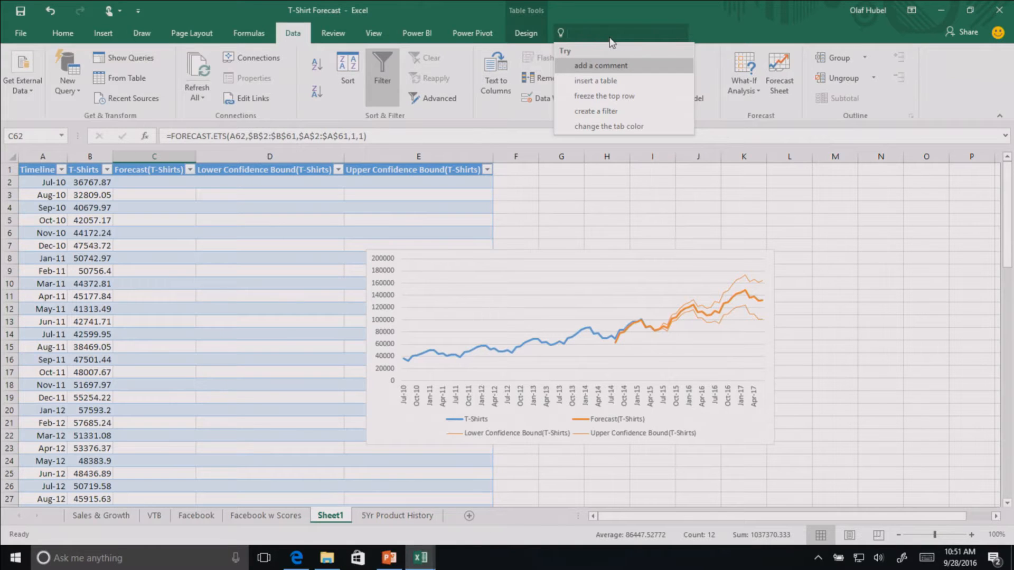
text(chart)
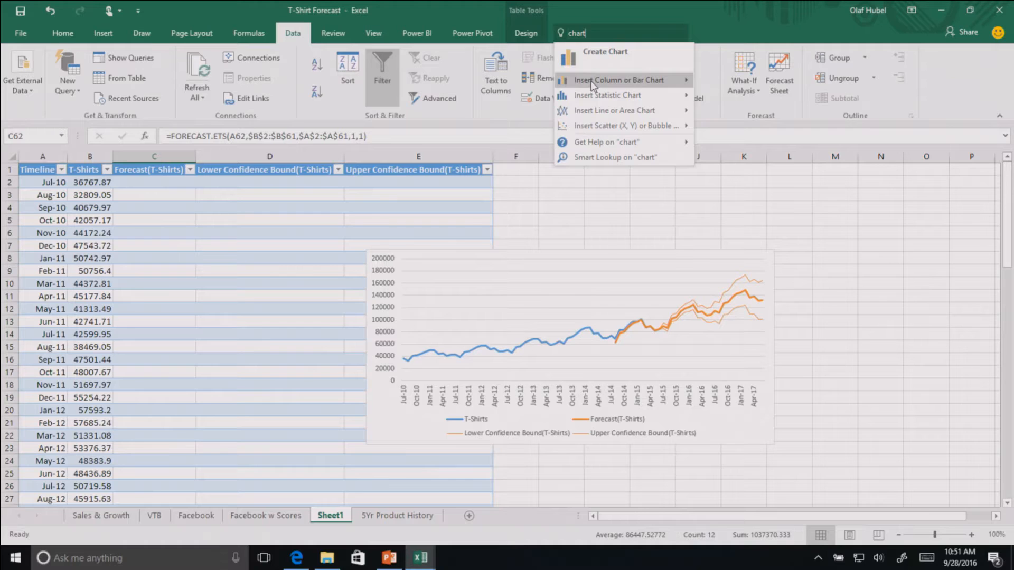
mouse_move(606, 83)
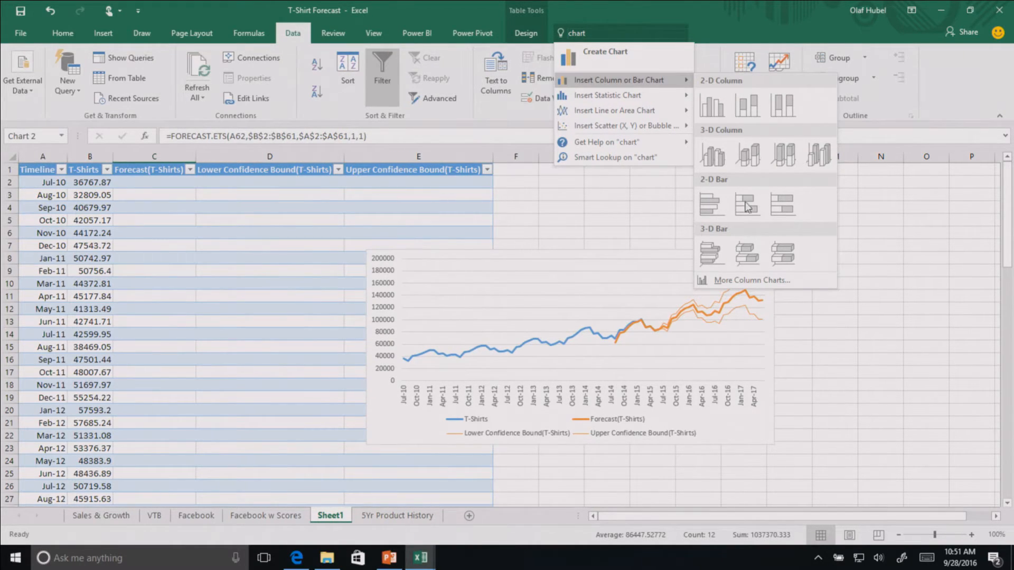
click(591, 14)
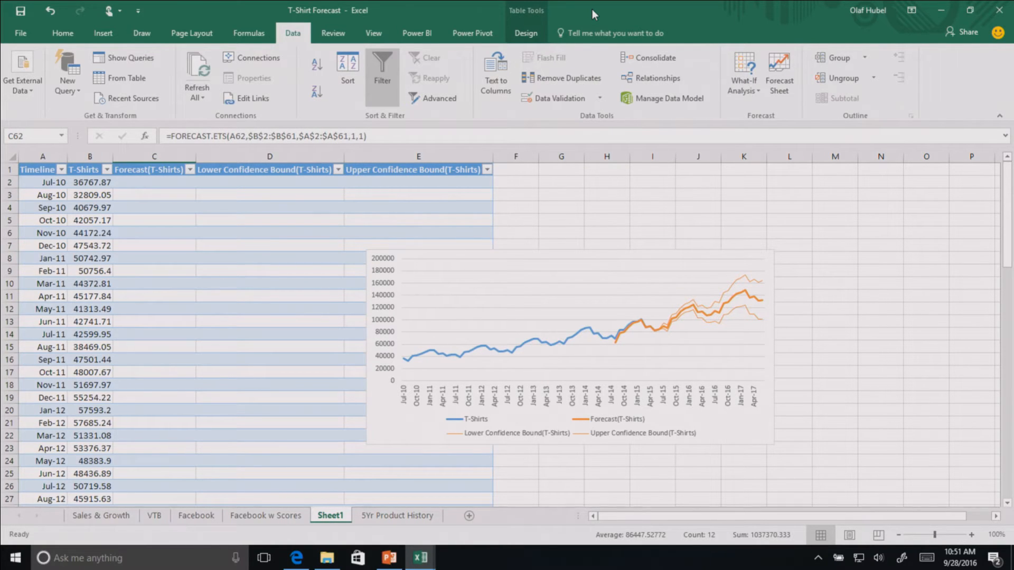